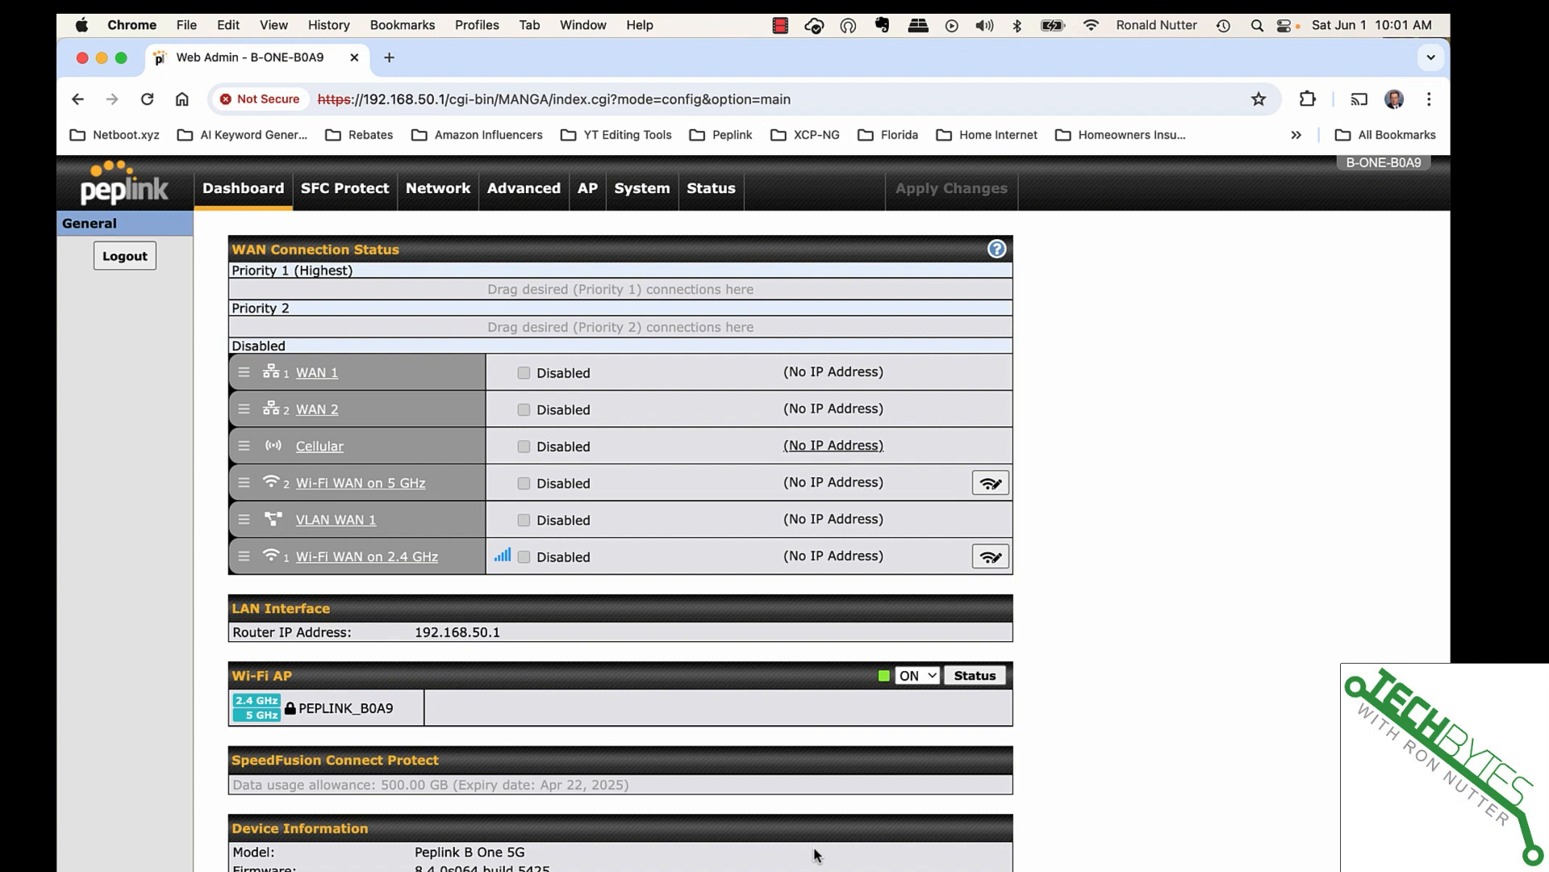
- Scroll the dashboard to review the disabled WANs, LAN address 192.168.50.1 and device details
scroll(815, 854, "down", 4)
- Enable the Wi-Fi WAN on 2.4 GHz connection and review its Always-on, Priority 1 settings
scroll(826, 675, "up", 4)
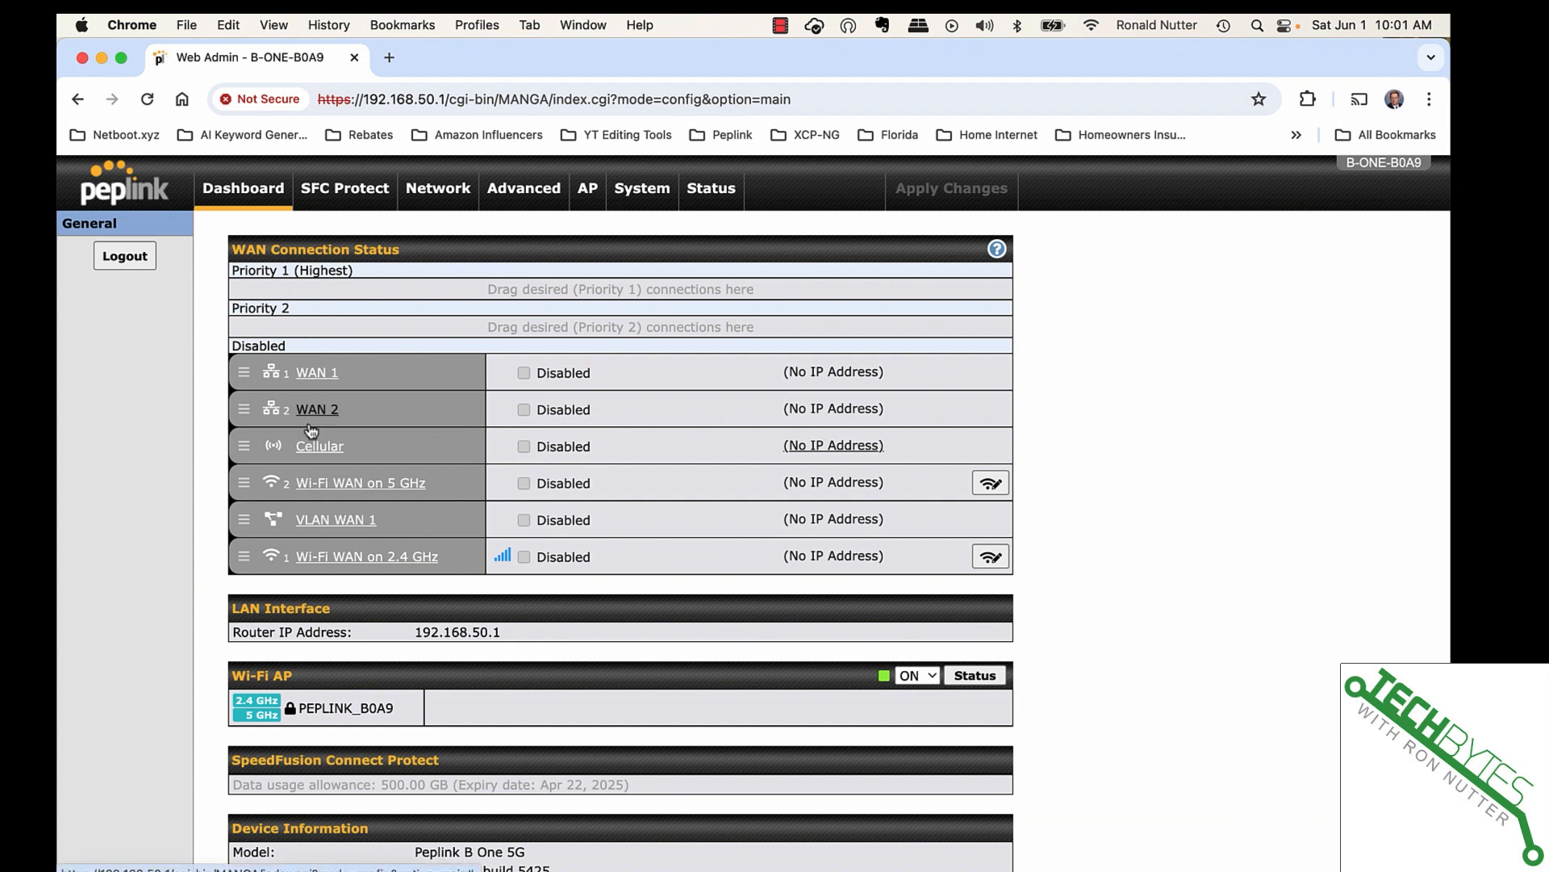
left_click(323, 559)
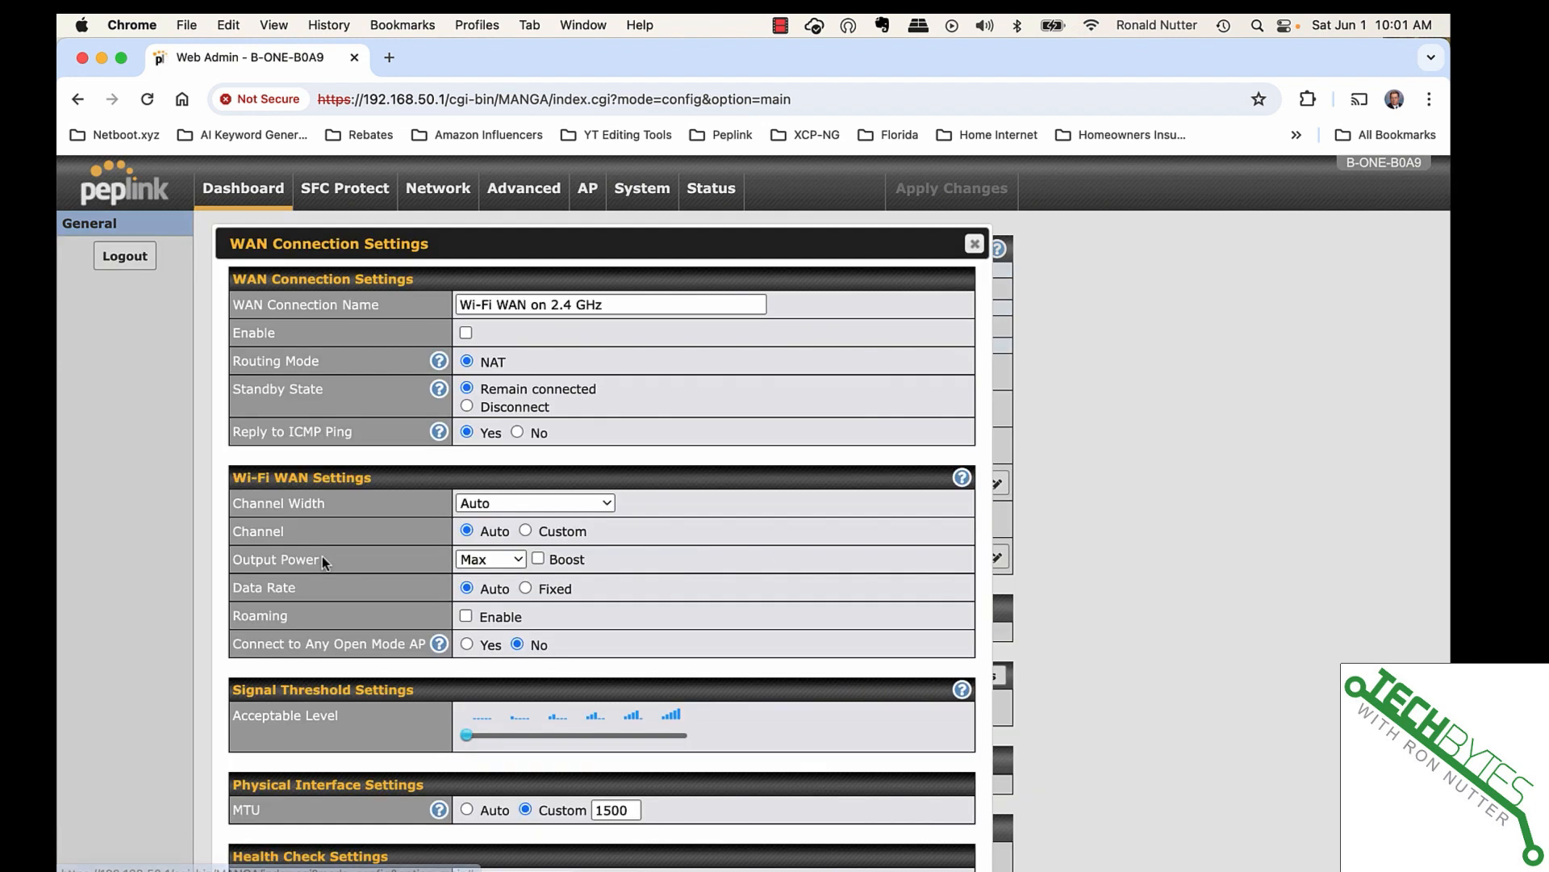
left_click(465, 332)
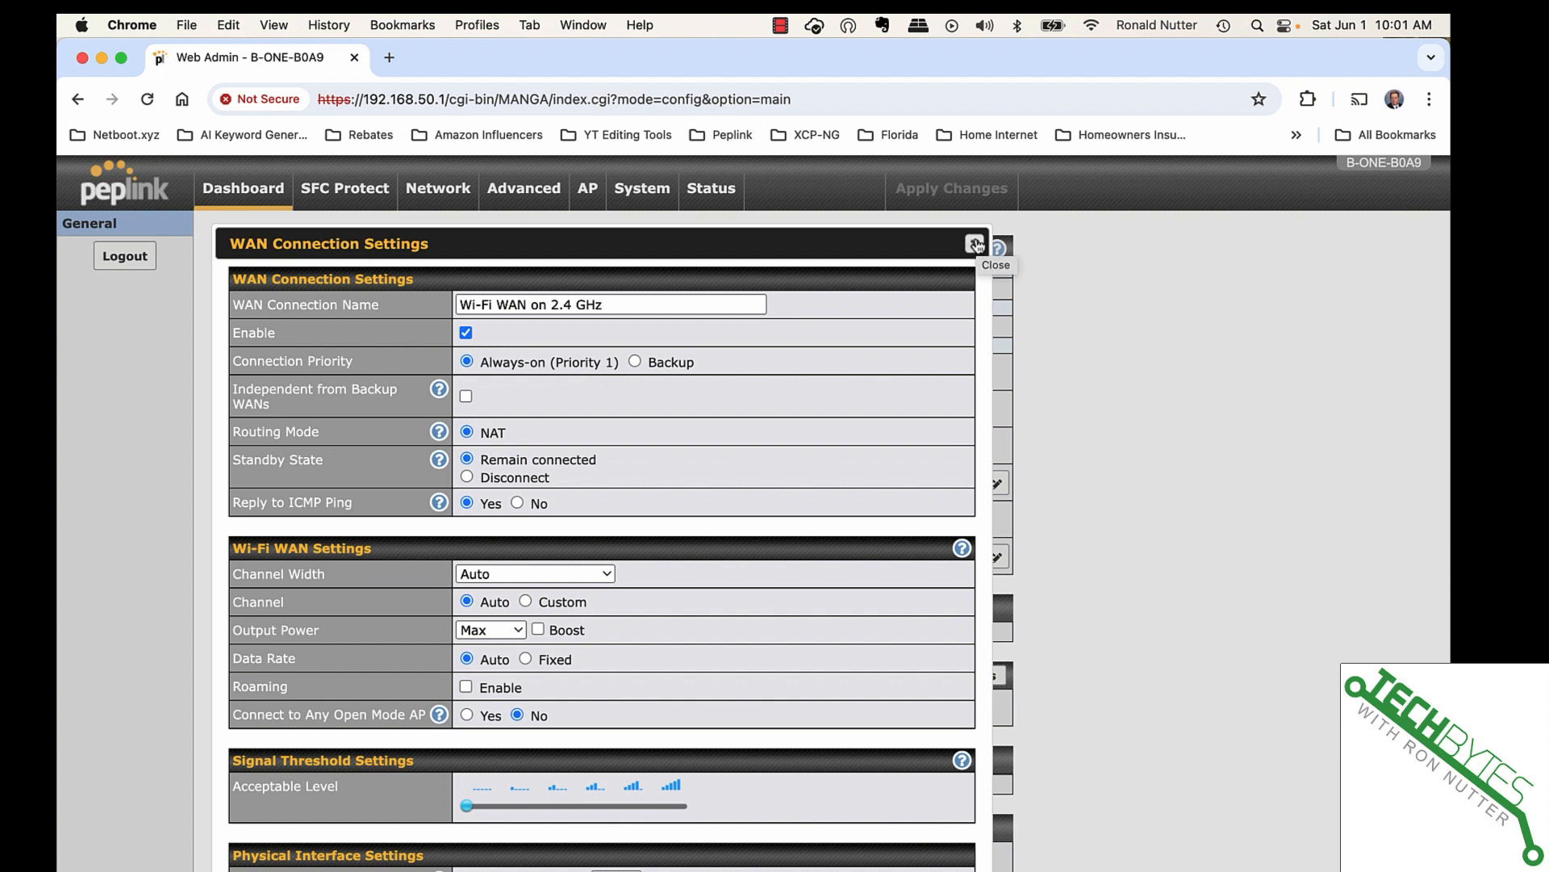
scroll(974, 244, "down", 10)
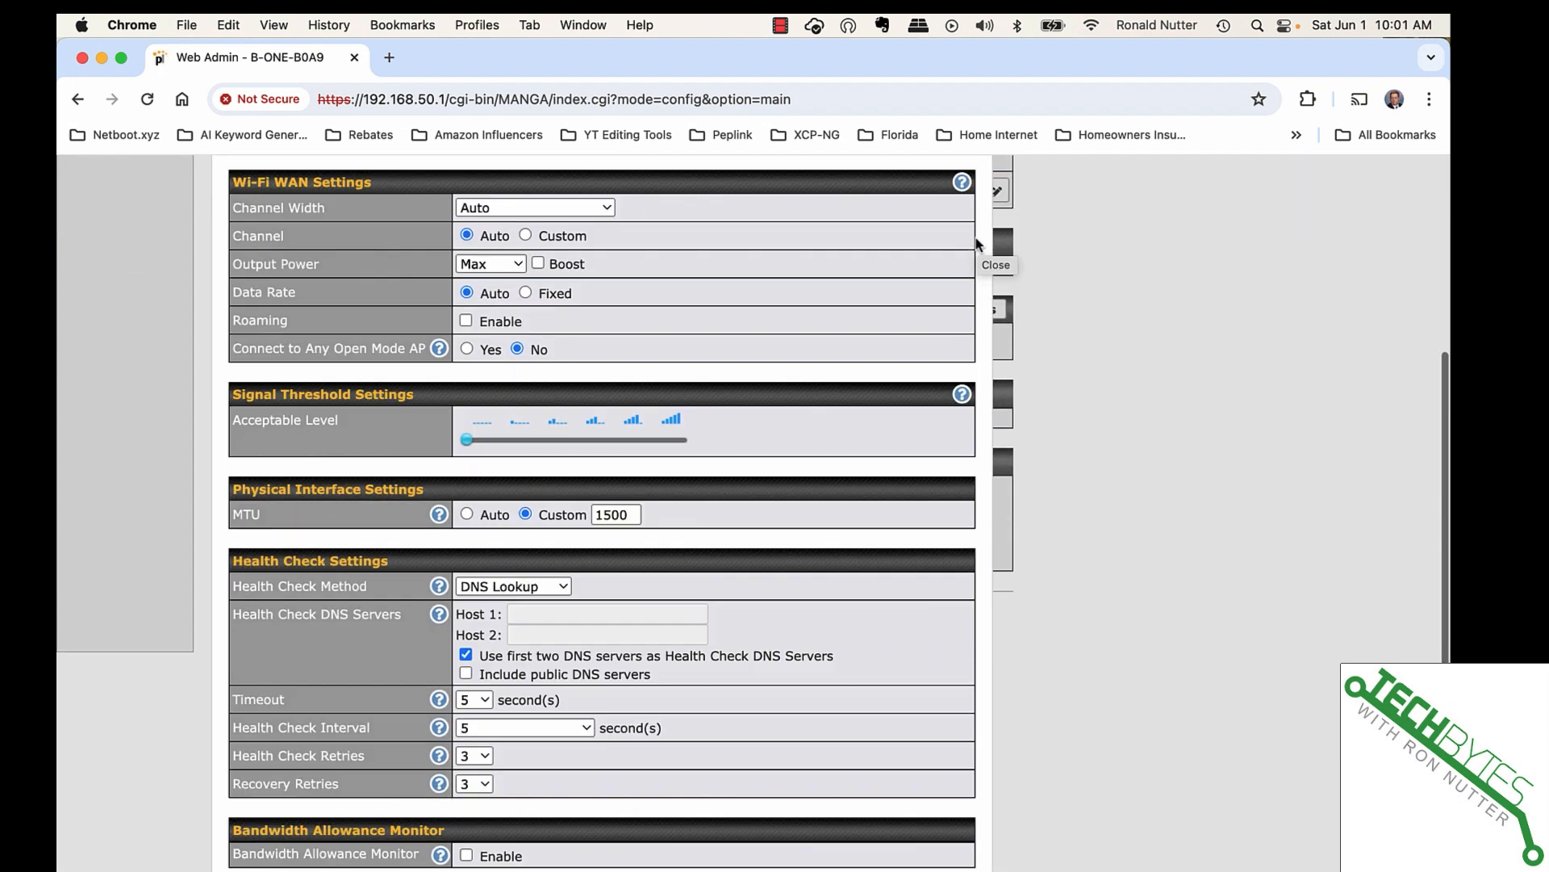
scroll(901, 800, "down", 1)
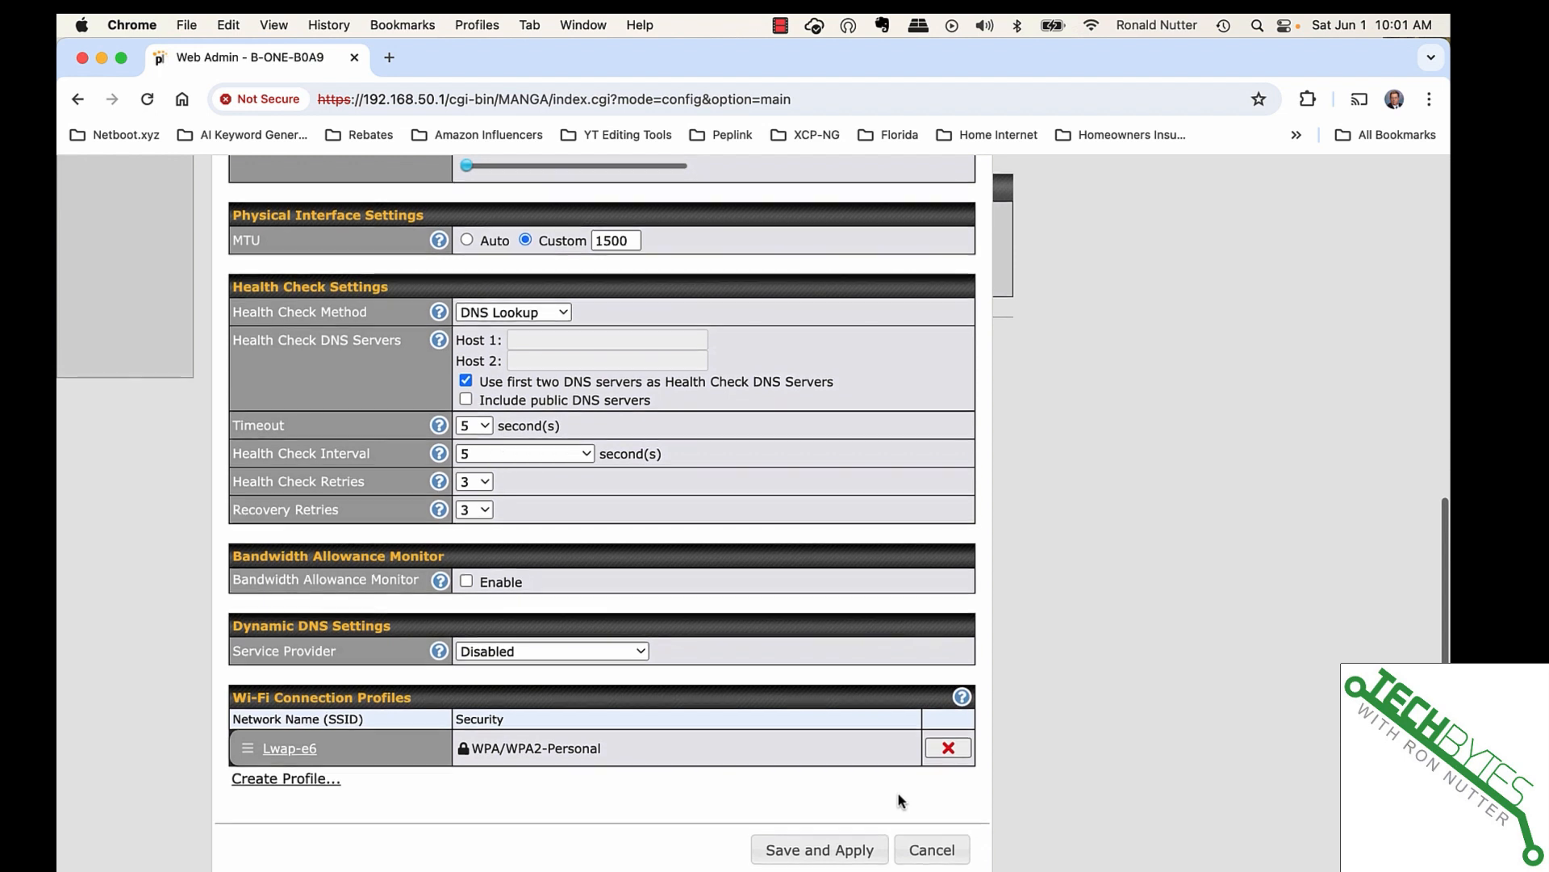
- Apply the 2.4 GHz Wi-Fi WAN so it connects to Lwap-e6 at Priority 1, then go to System settings
left_click(840, 853)
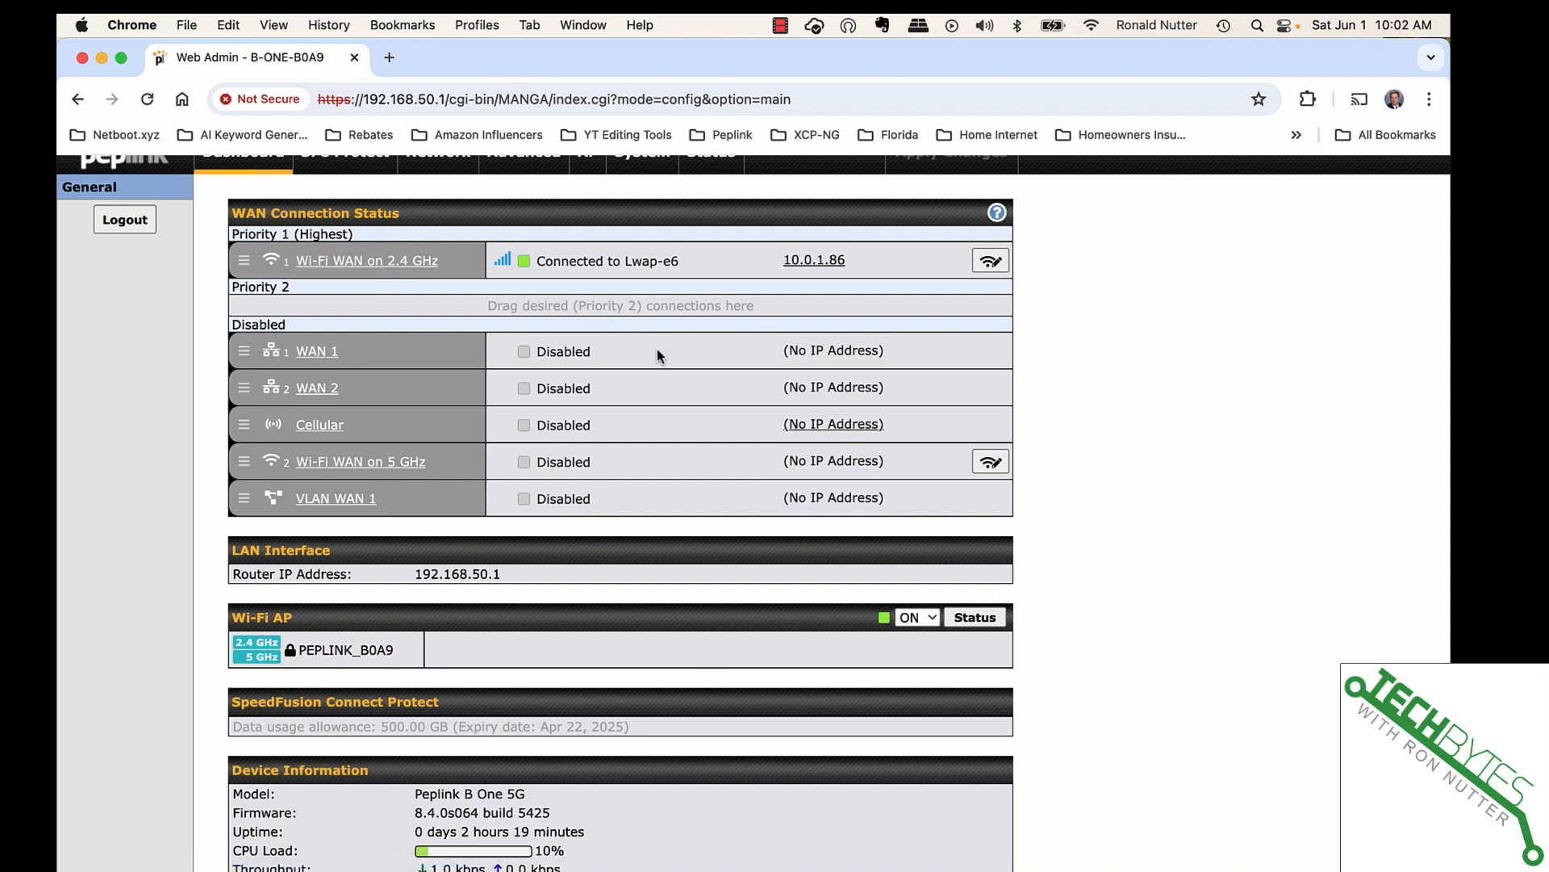
scroll(639, 449, "down", 2)
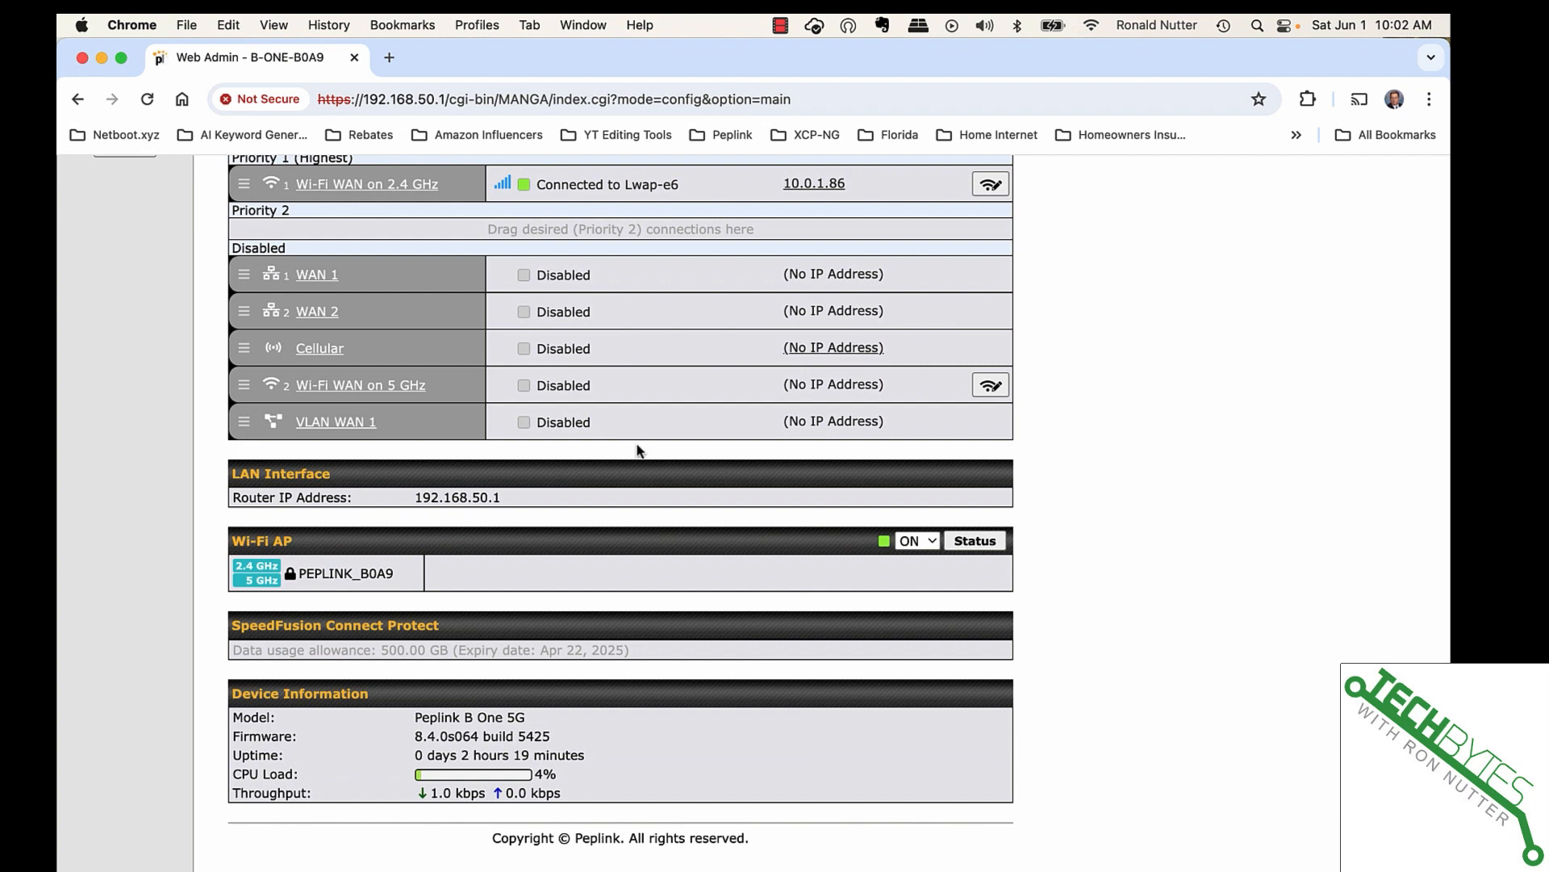
scroll(637, 448, "up", 3)
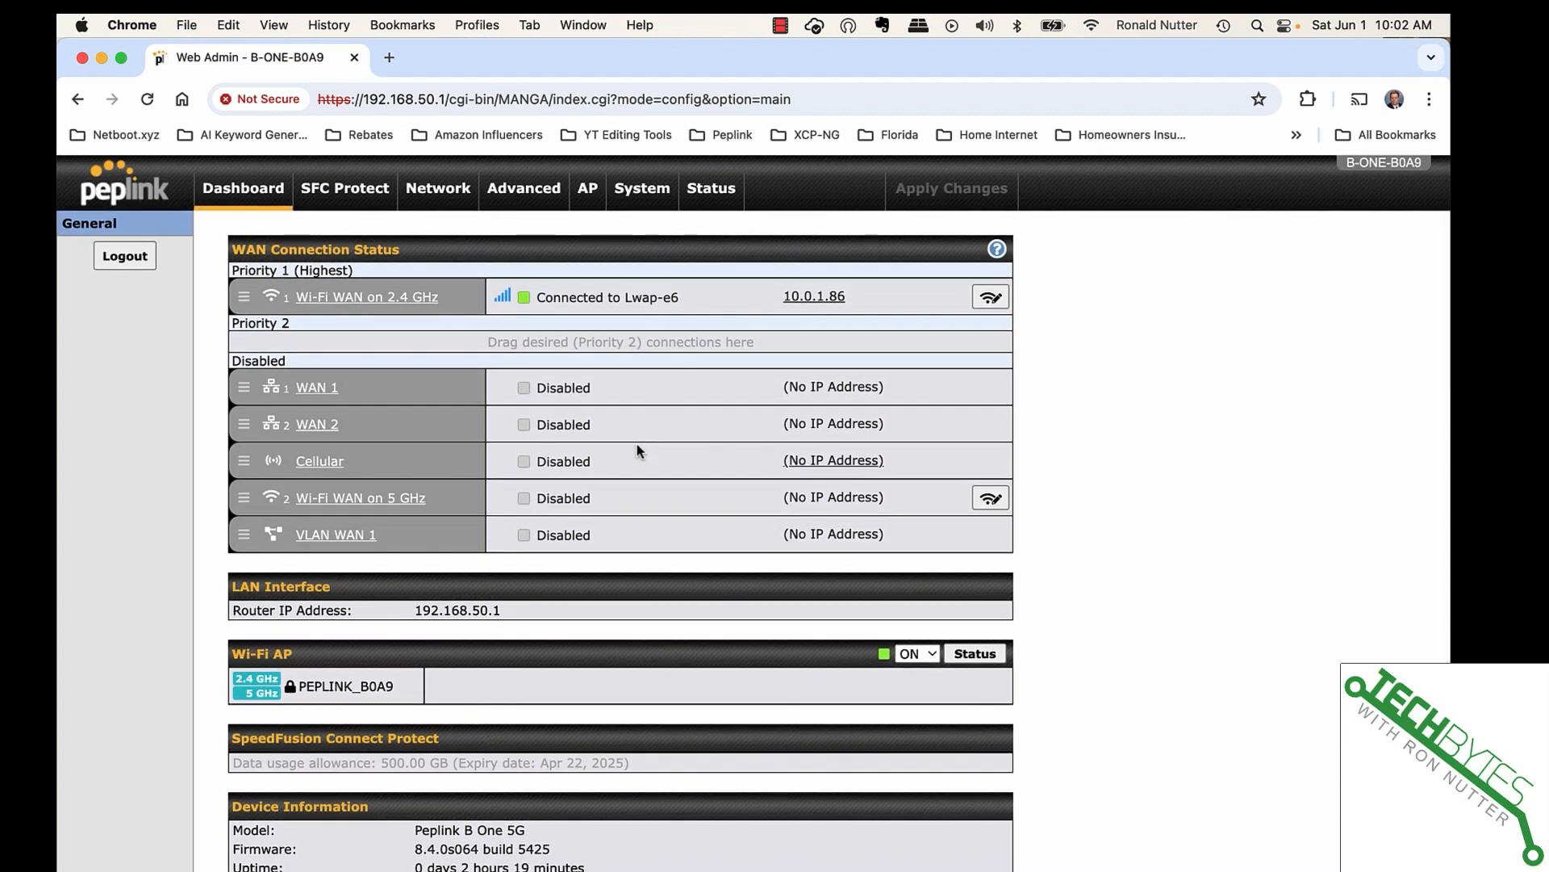
left_click(641, 194)
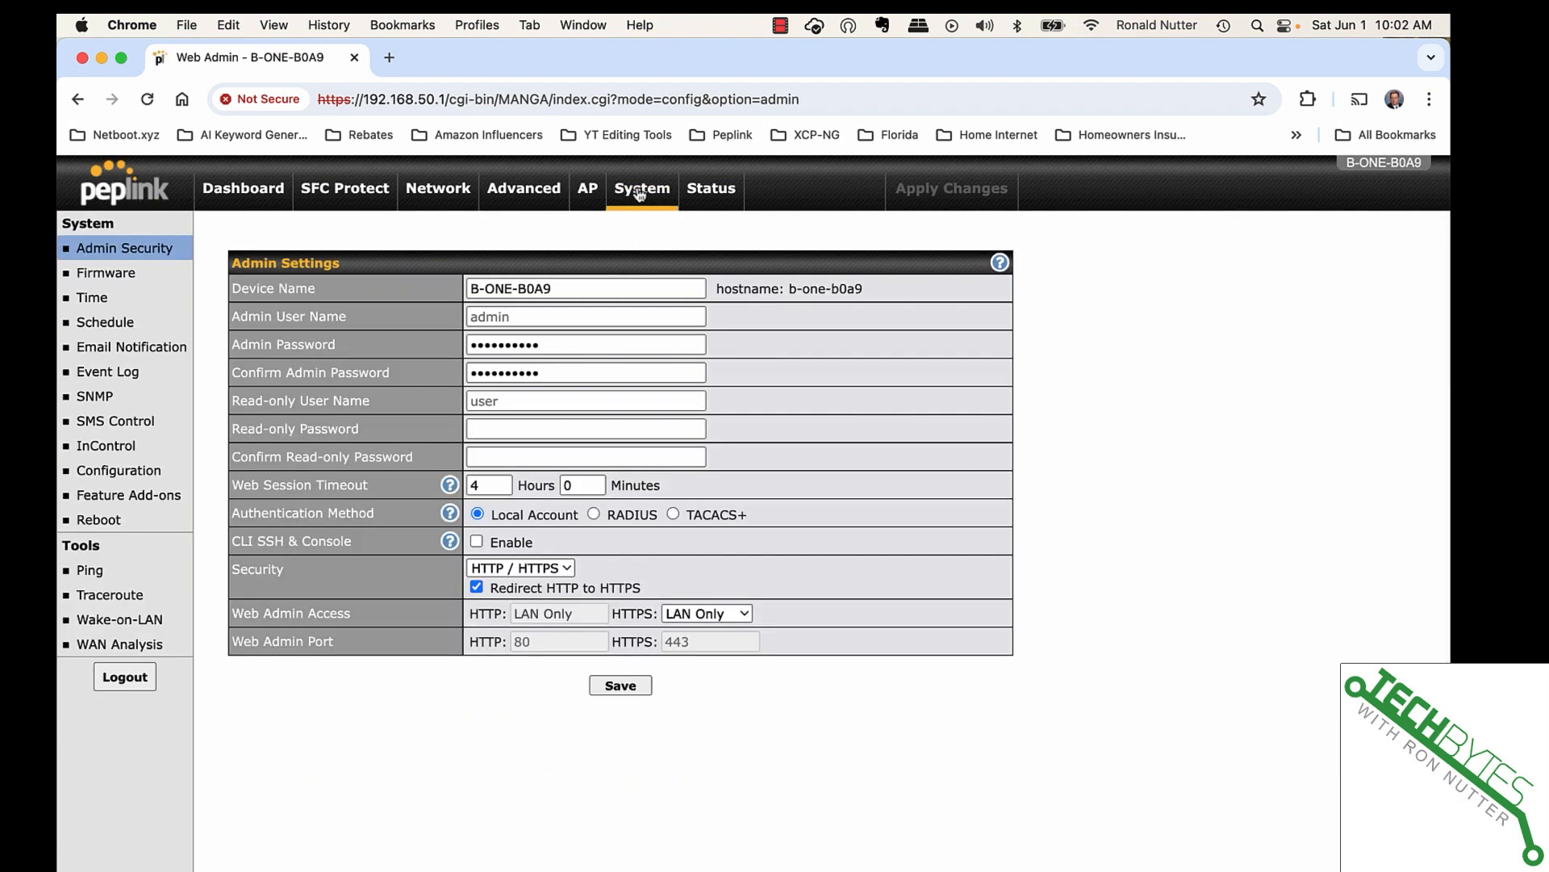
- Download the active configuration and save it as '060124 - Pre-Upgrade config'
left_click(108, 469)
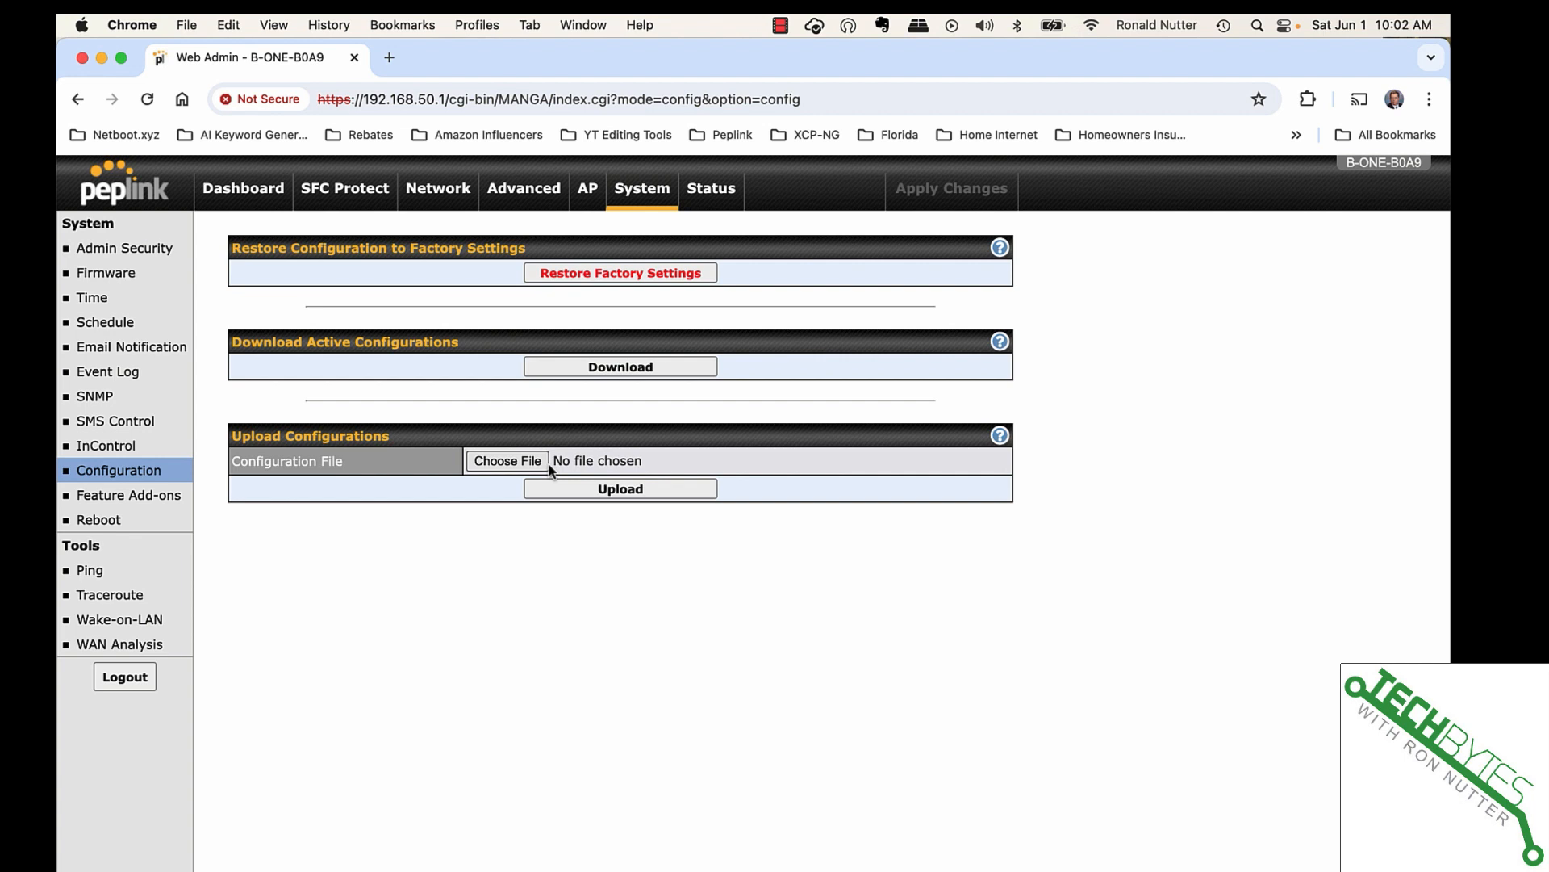
left_click(634, 370)
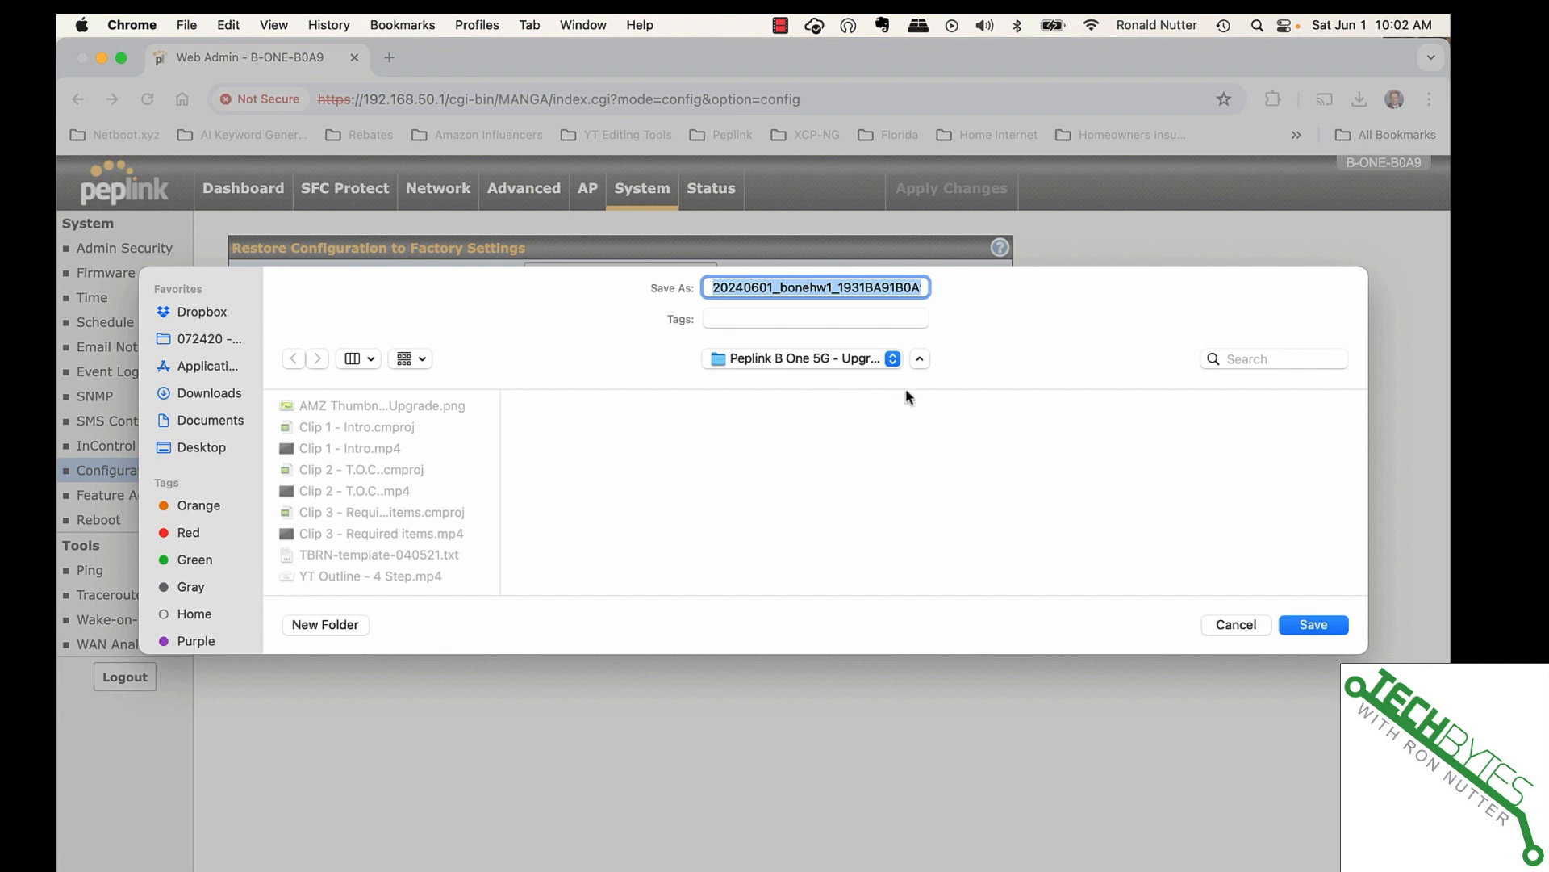
type("Pre-Upgrade config")
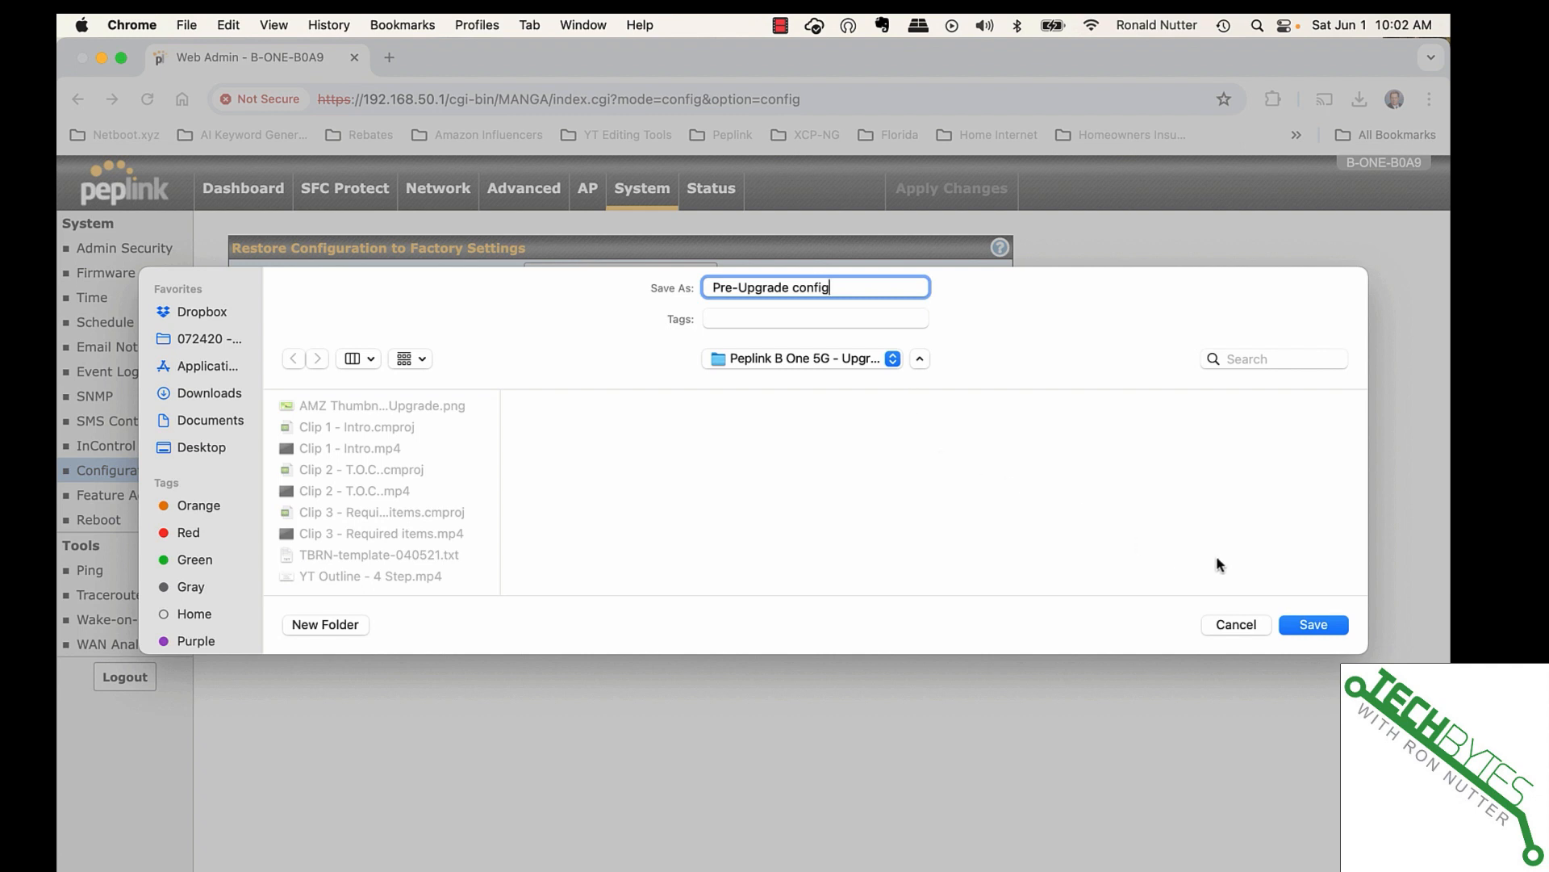
key("Left")
key("Left")
key("Left")
key("Left")
key("Left")
key("Left")
key("Left")
key("Left")
key("Left")
key("Left")
key("Left")
key("Left")
key("Left")
key("Left")
key("Left")
key("Left")
key("Left")
key("Left")
type("060124 -")
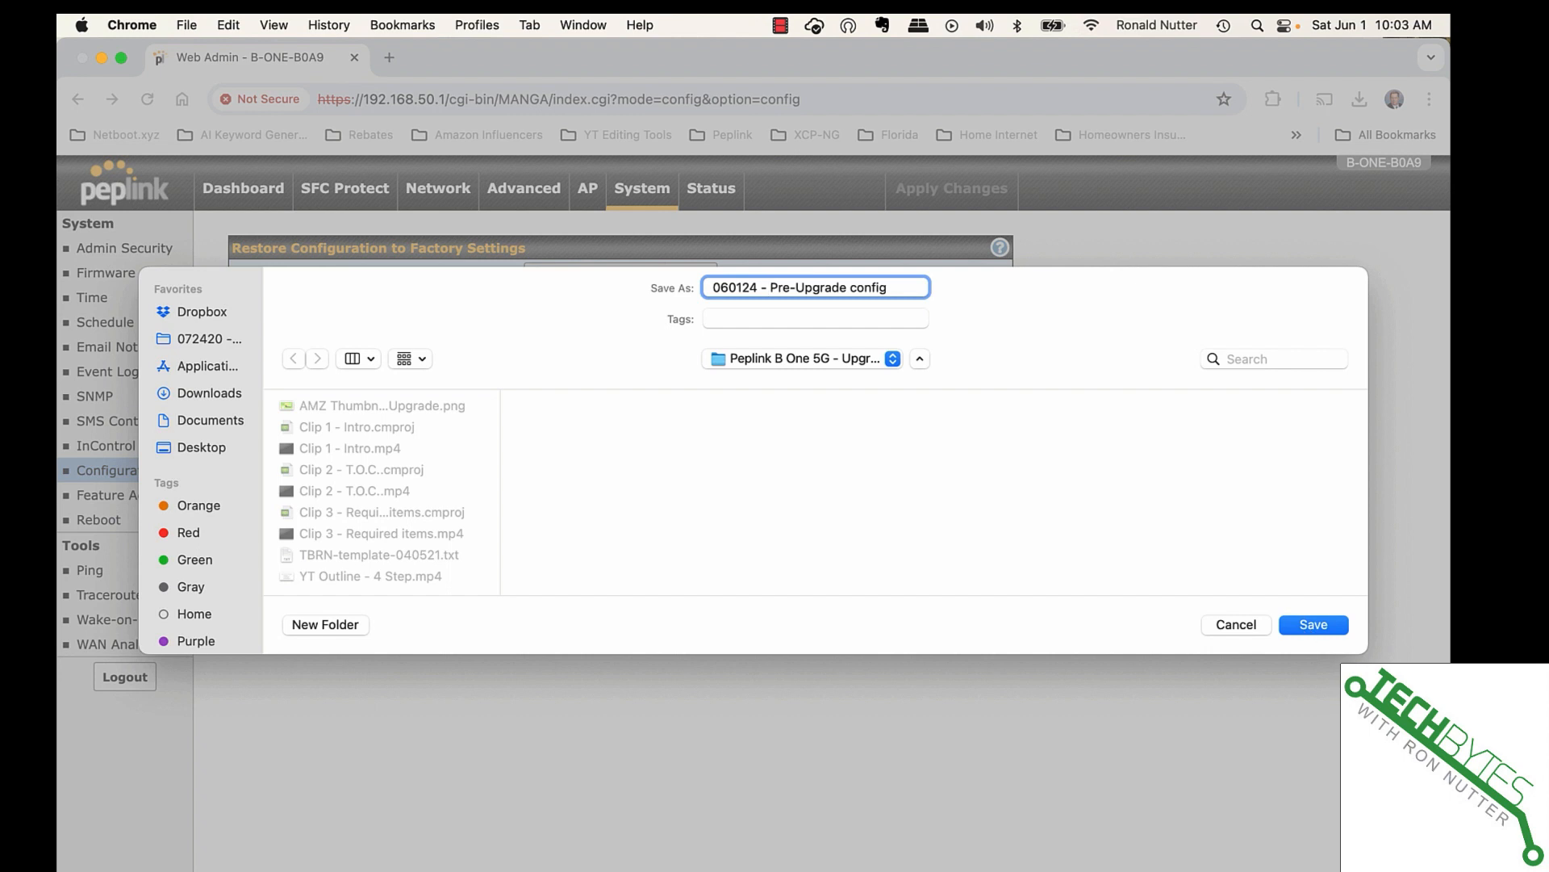
left_click(1315, 625)
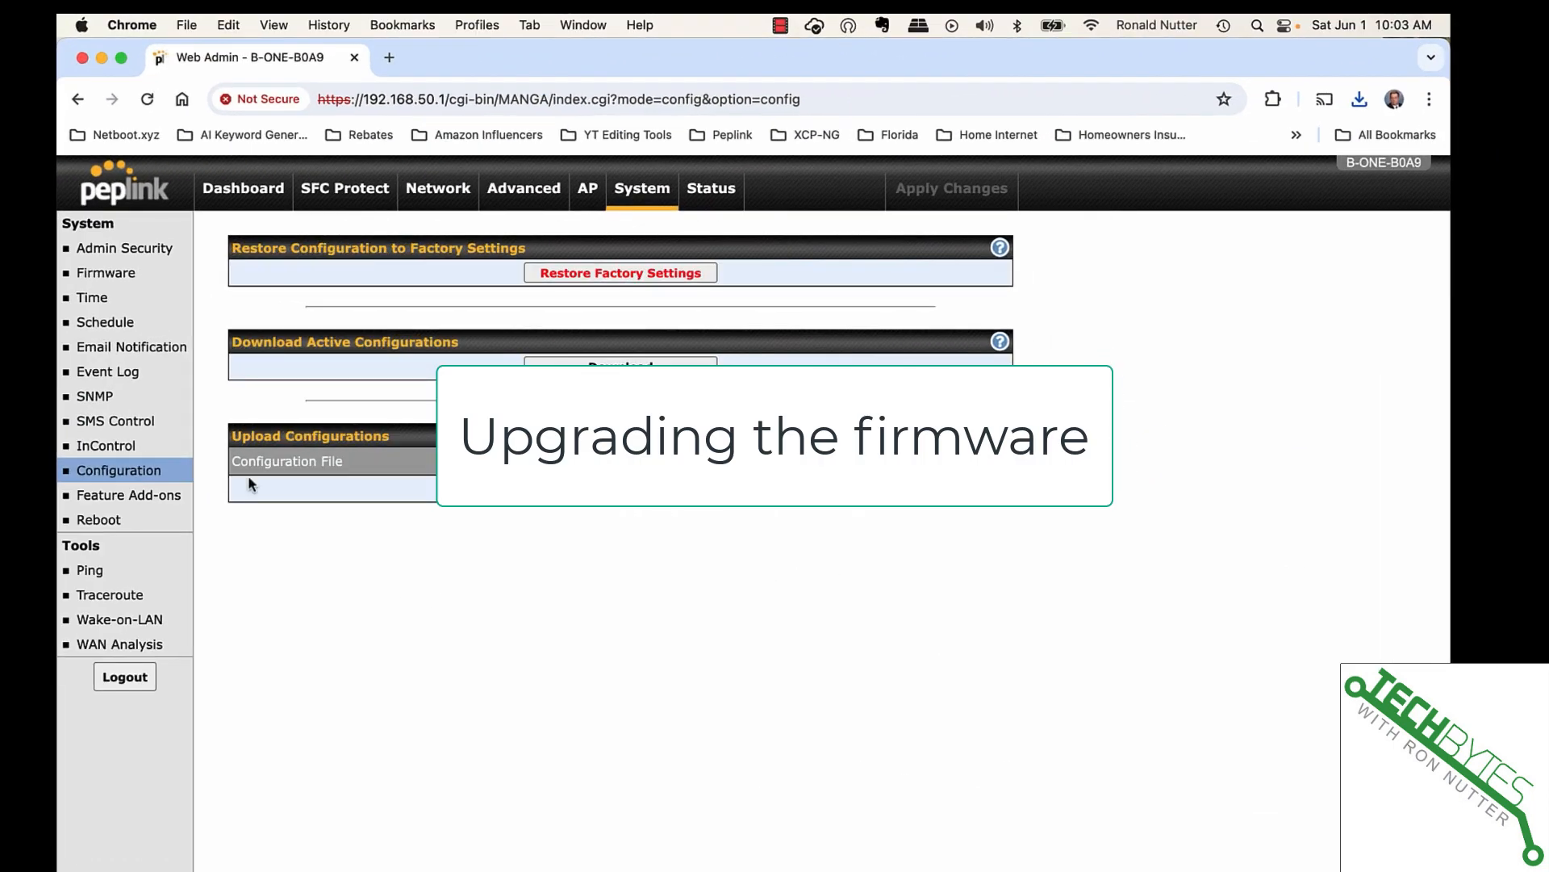
- Check for firmware updates and start upgrading from 8.4.0 to 8.4.1
left_click(101, 275)
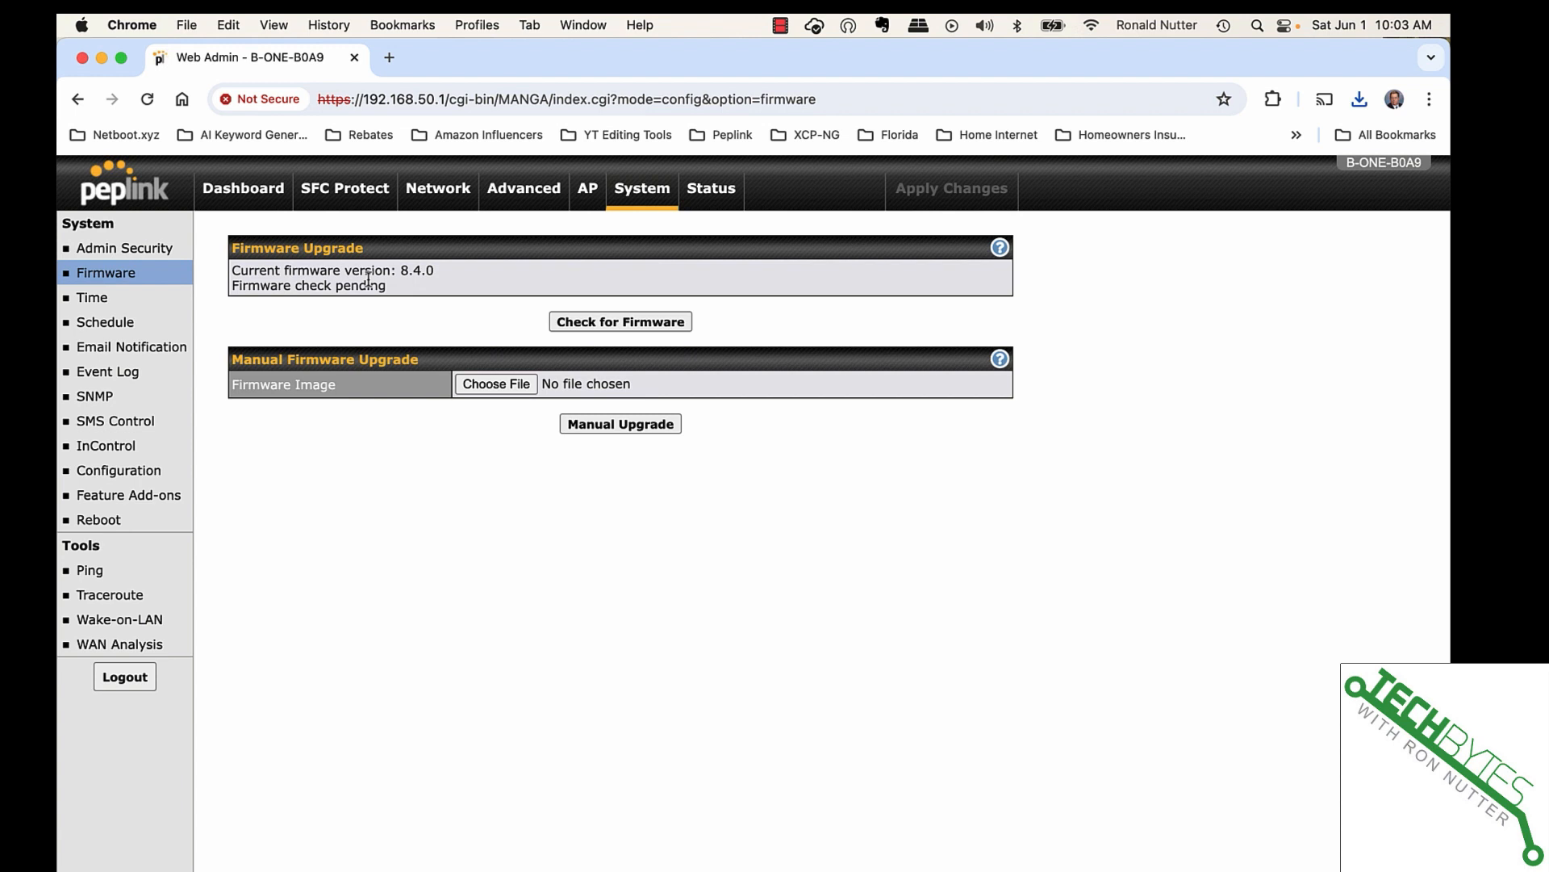
left_click(609, 324)
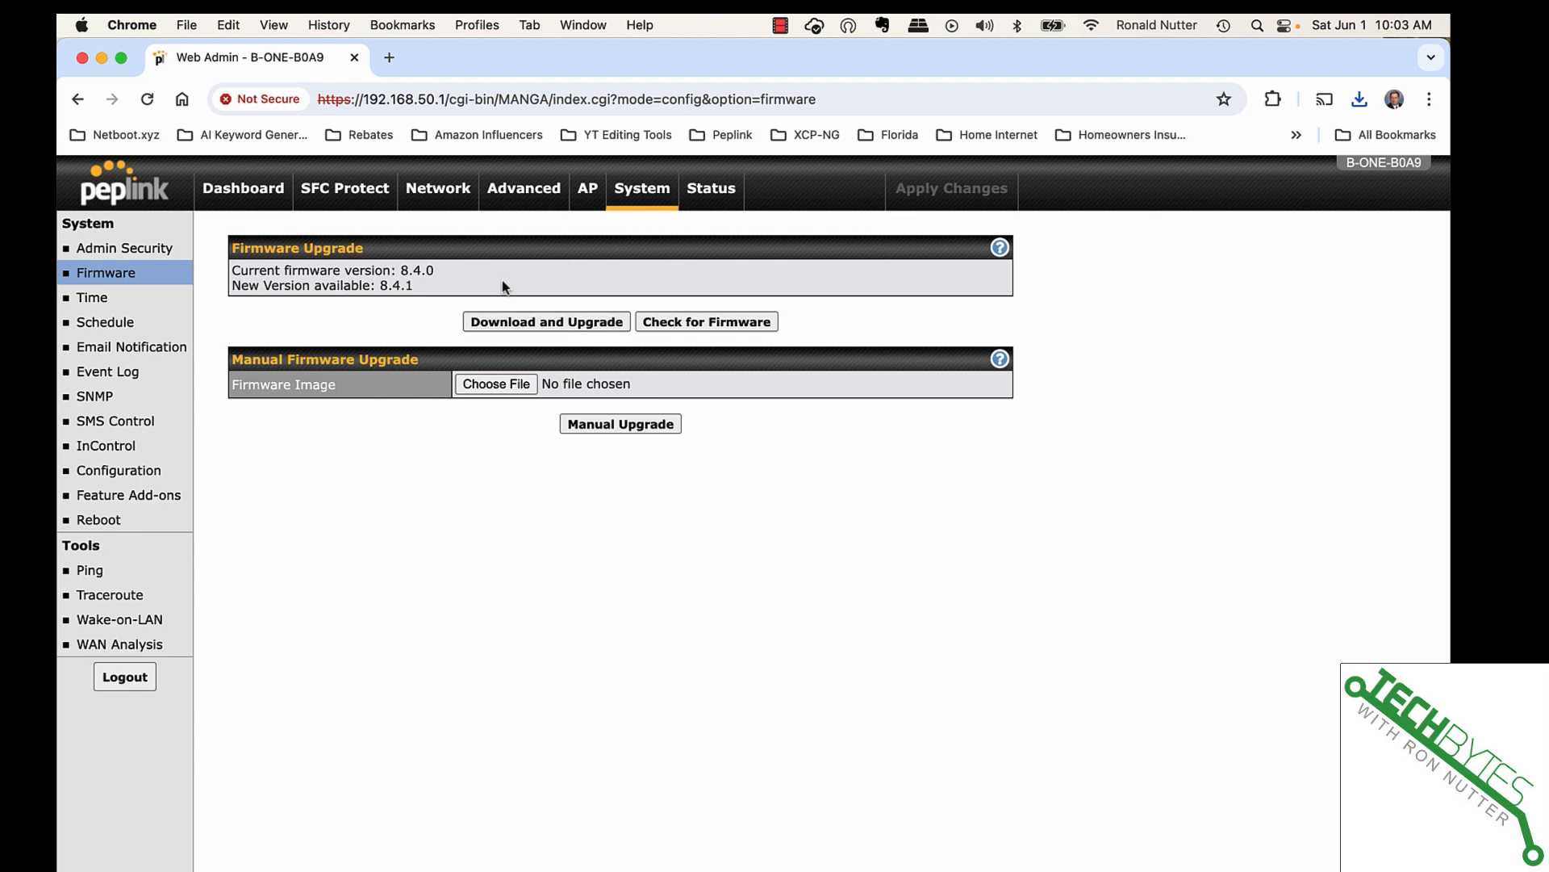
left_click(509, 325)
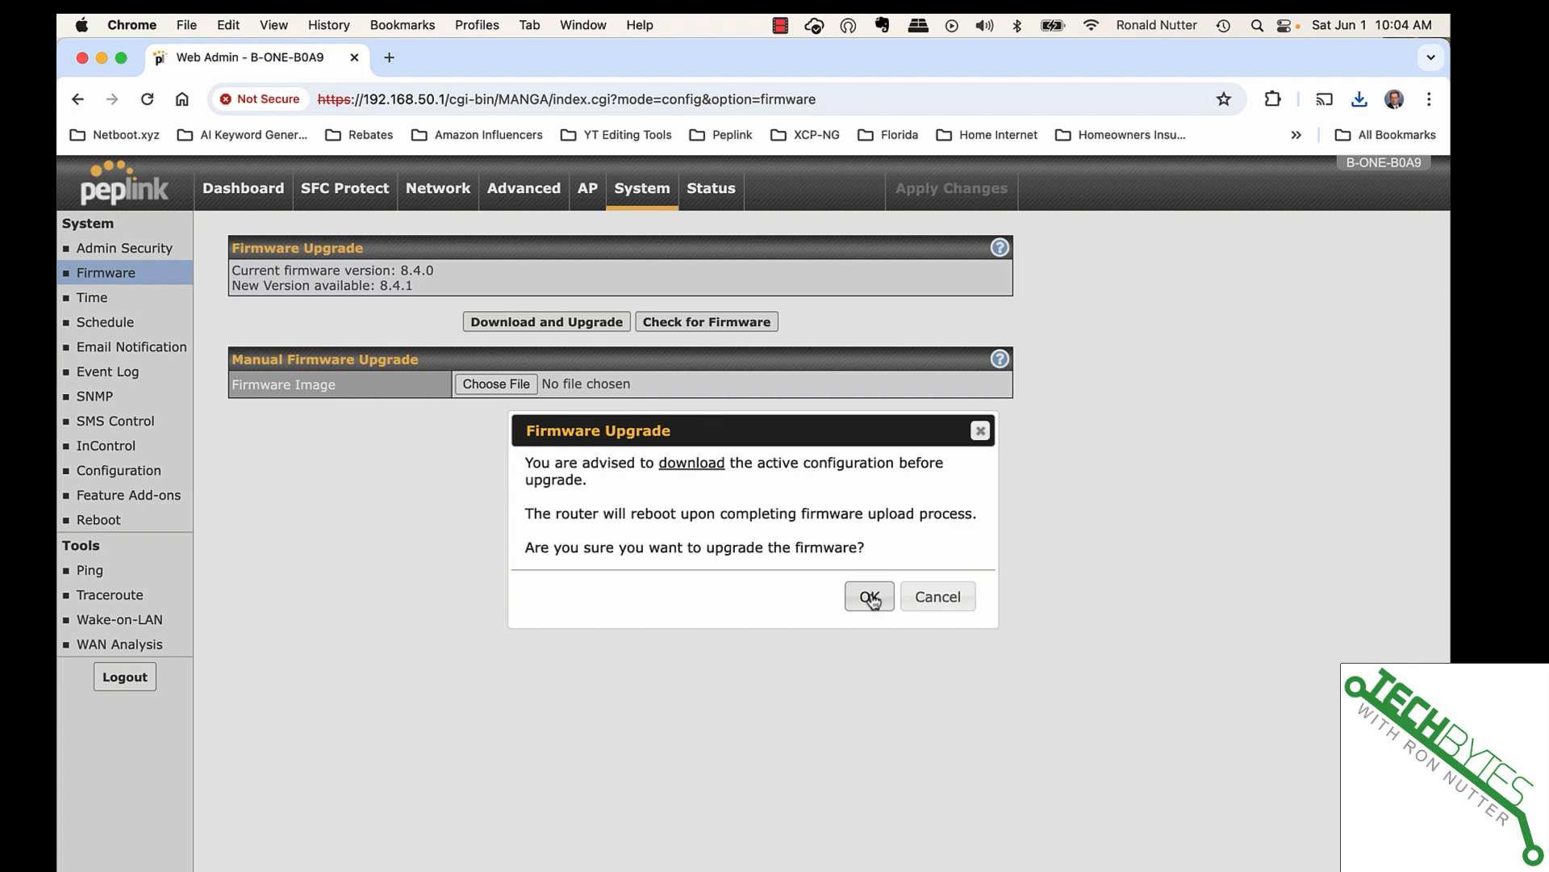
- Confirm the 8.4.1 firmware upgrade and wait for the restarted router's login page
left_click(870, 597)
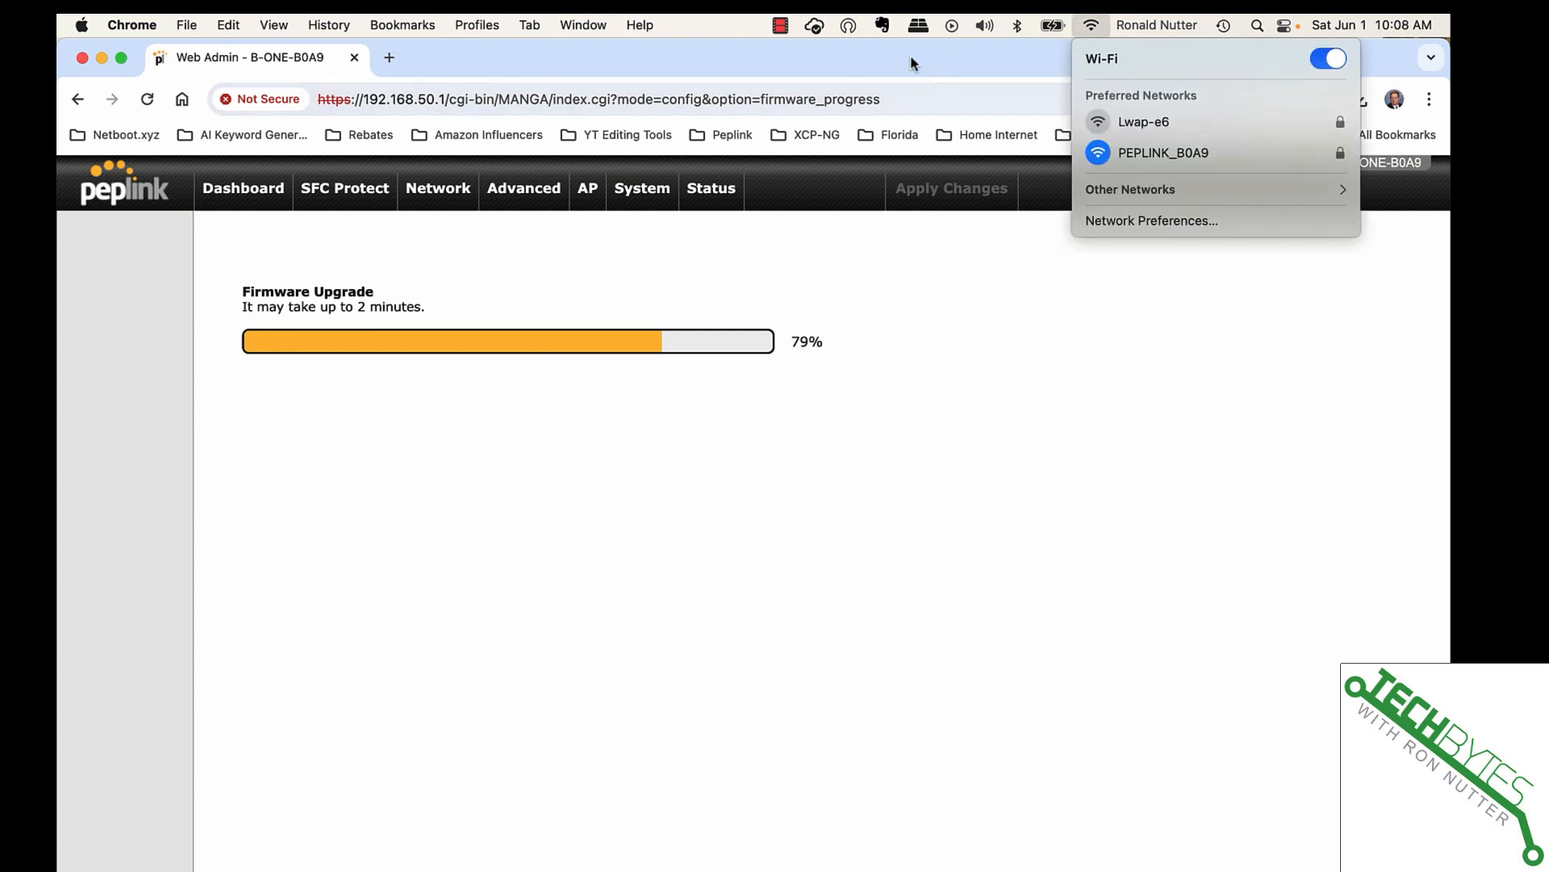
left_click(911, 57)
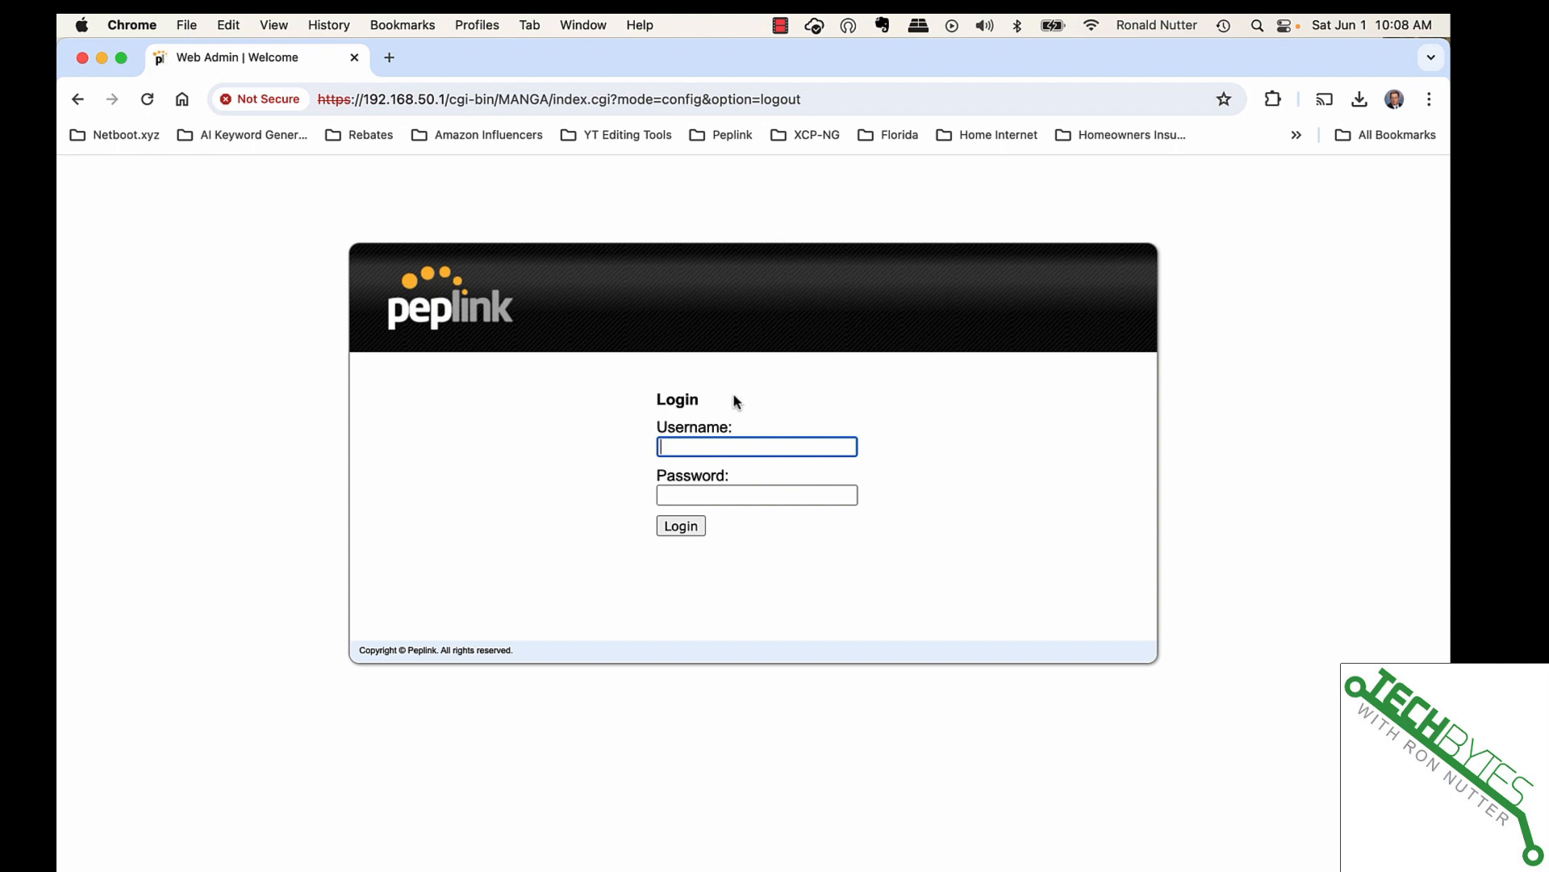
- Log in with the admin username and account password to reach the 8.4.1 dashboard
type("admin")
key("Tab")
type("******")
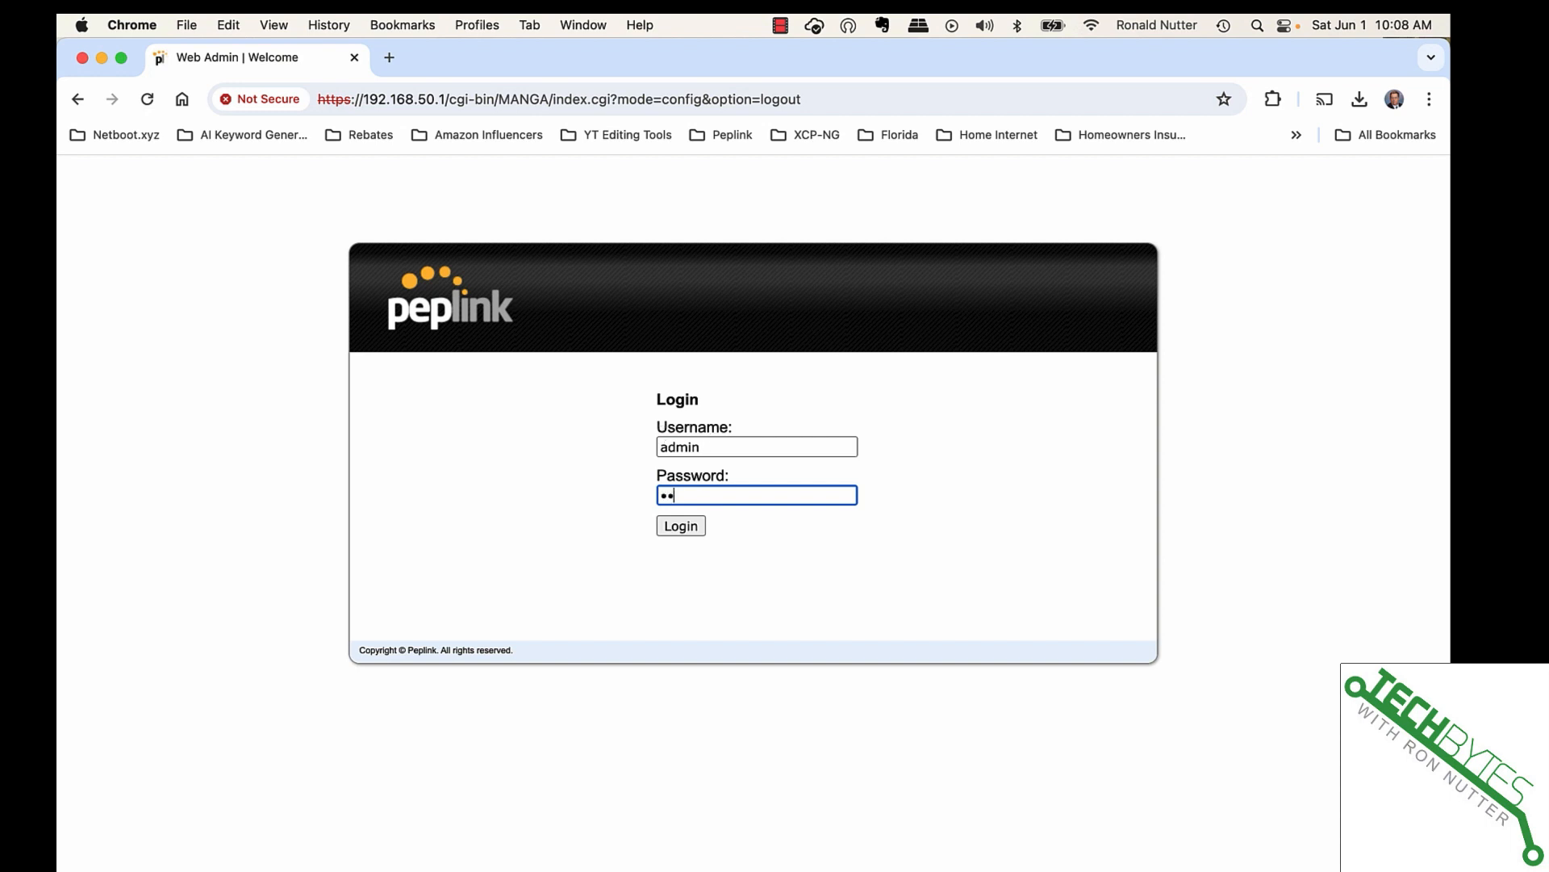
type("******")
key("Return")
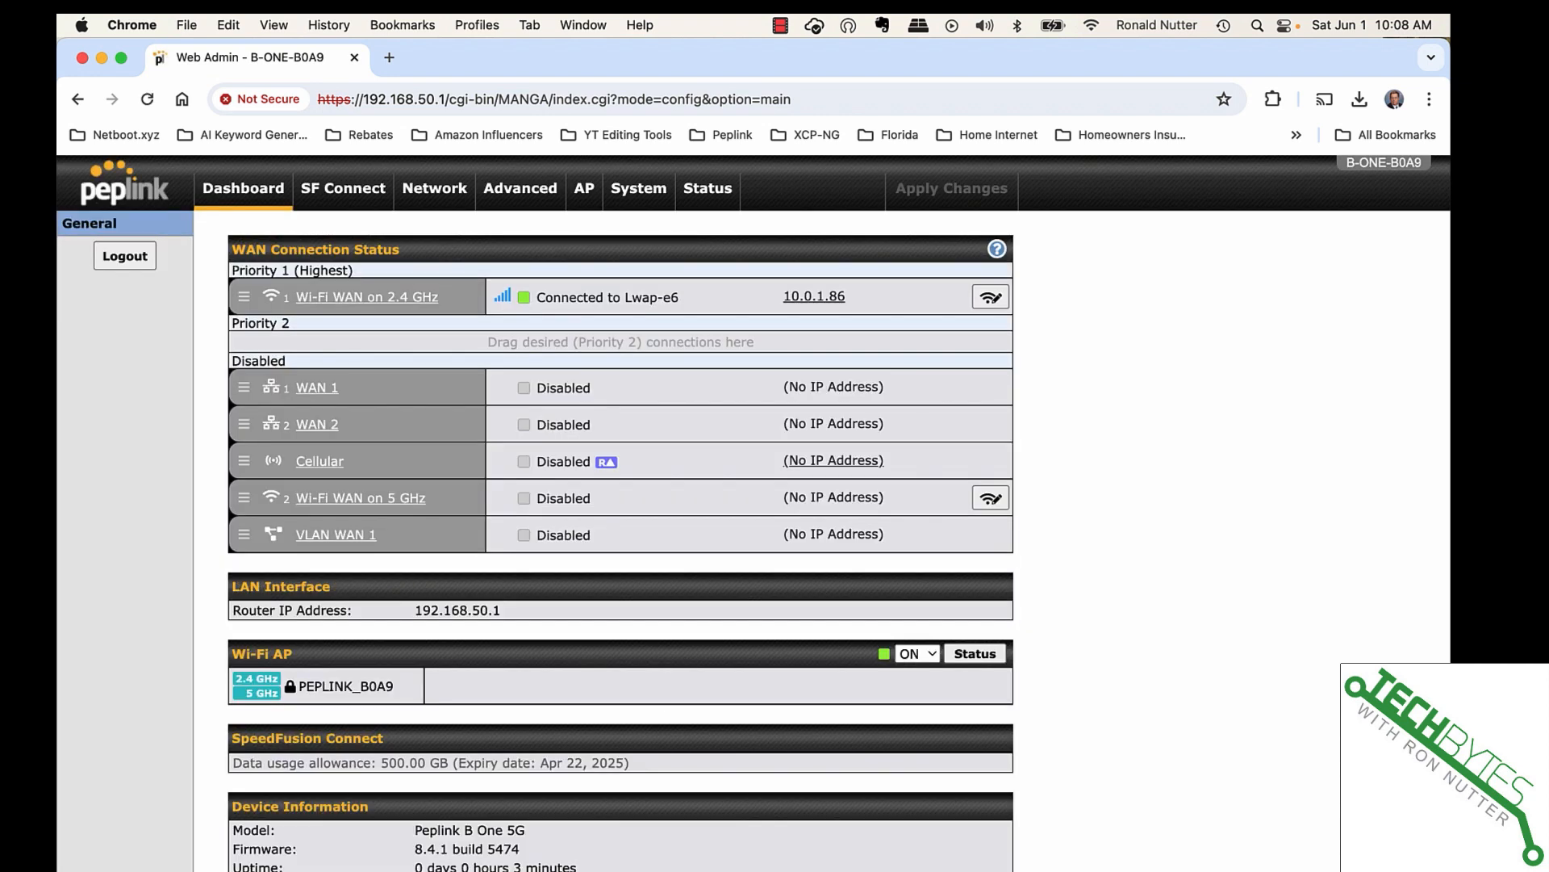
left_click(635, 194)
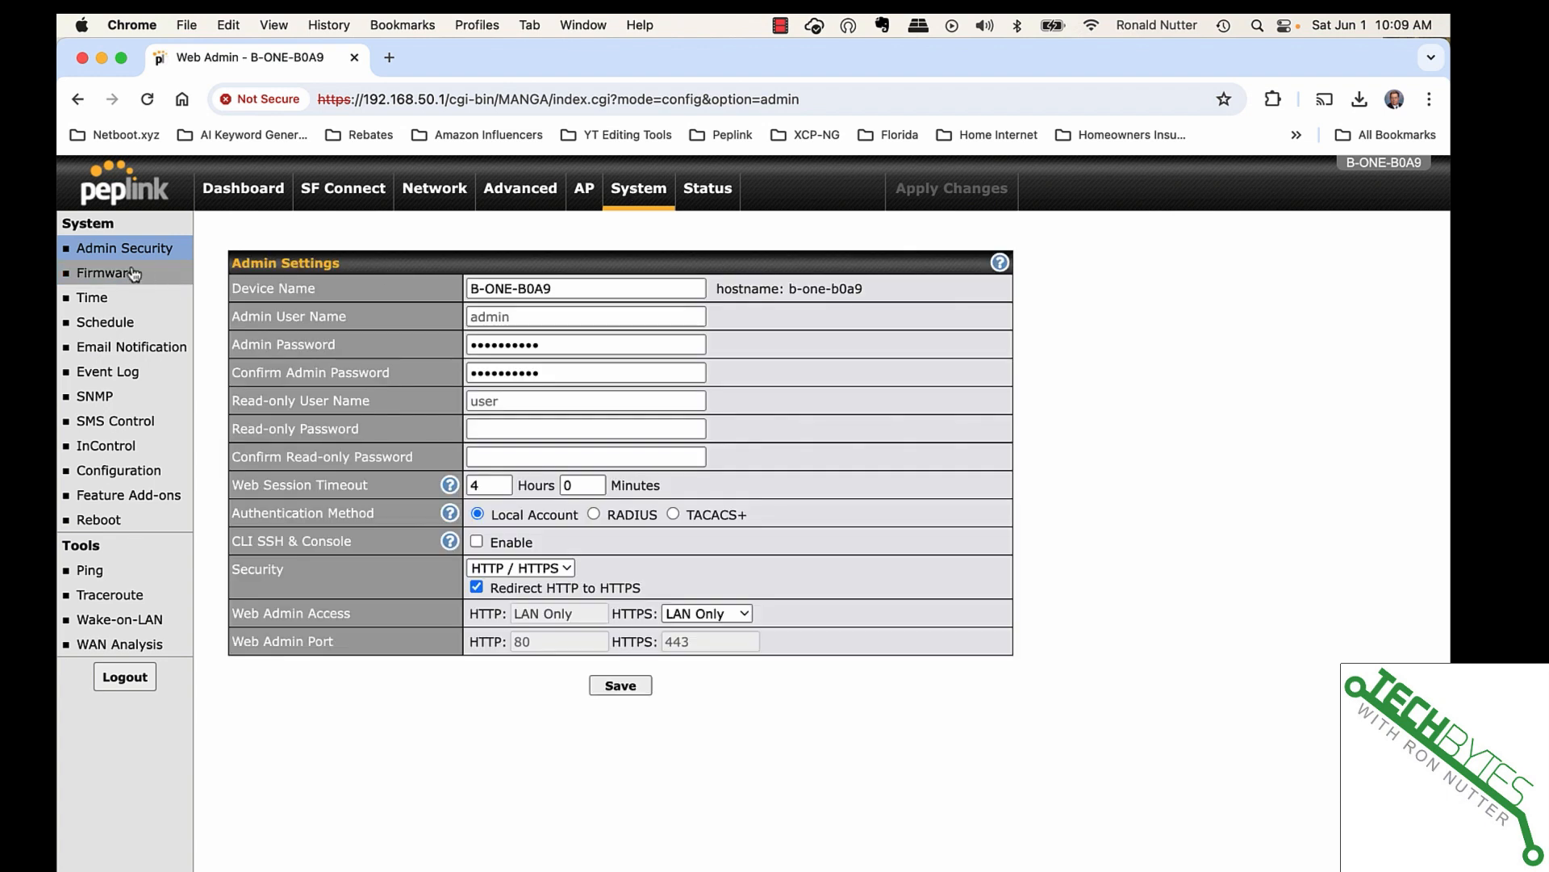
left_click(134, 274)
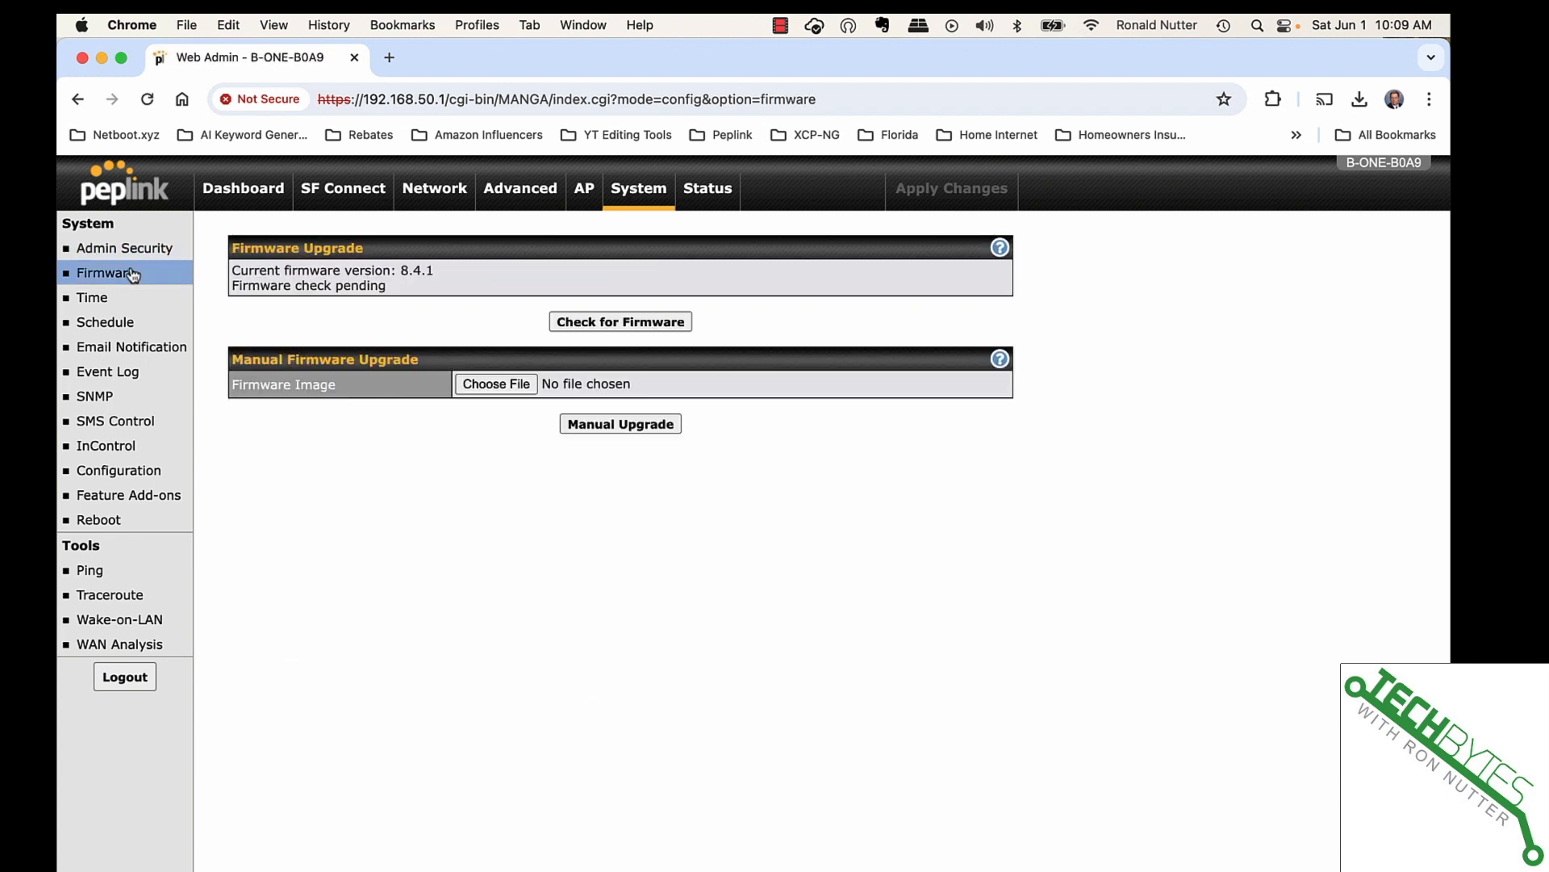
left_click(618, 323)
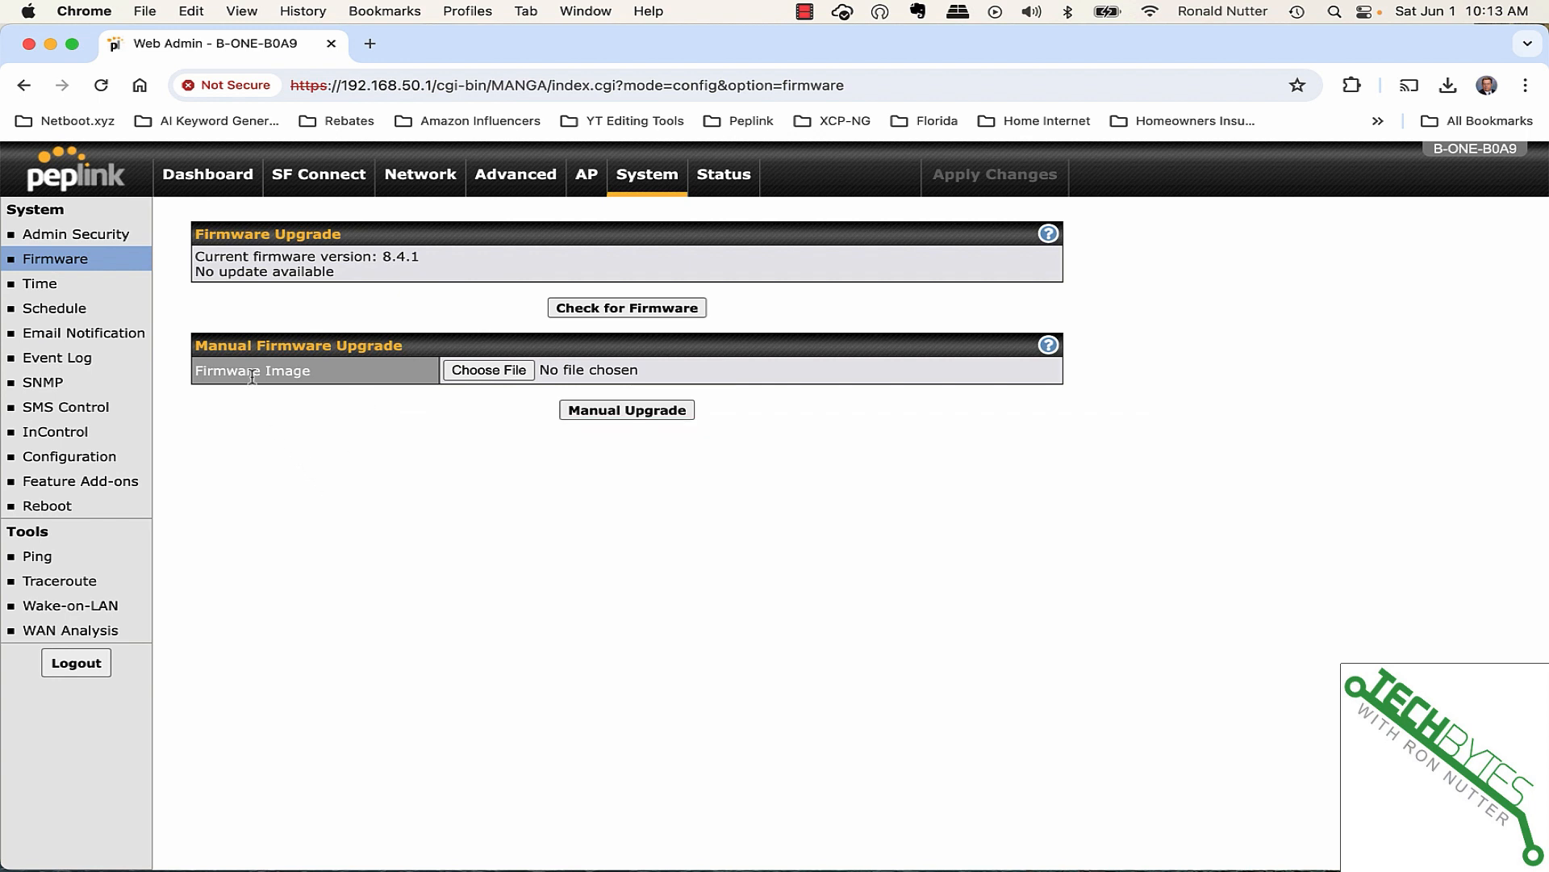
left_click(225, 183)
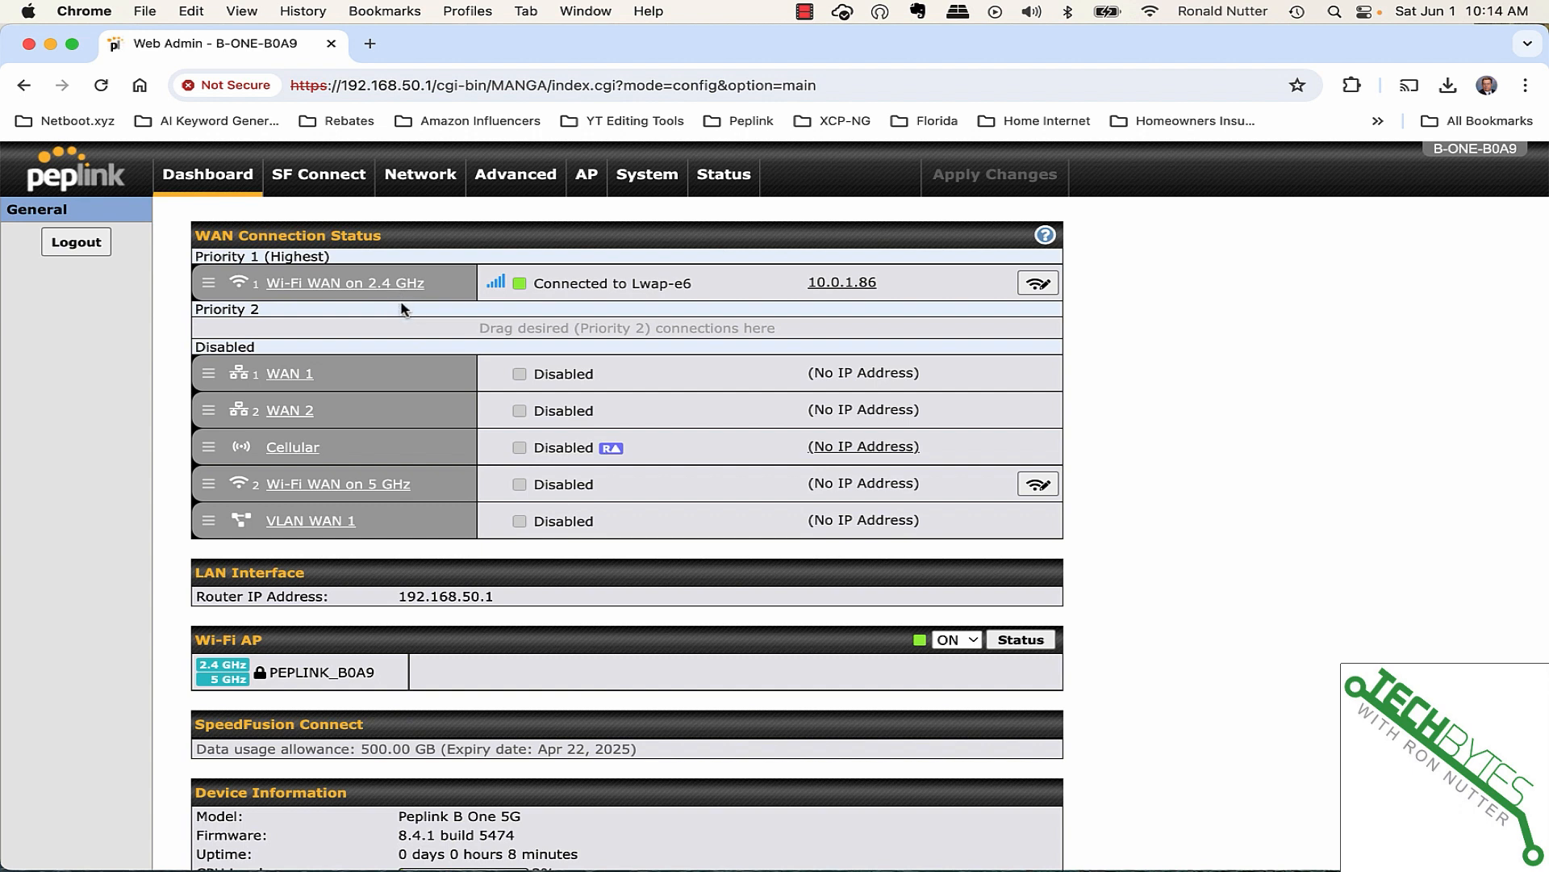
scroll(372, 500, "down", 3)
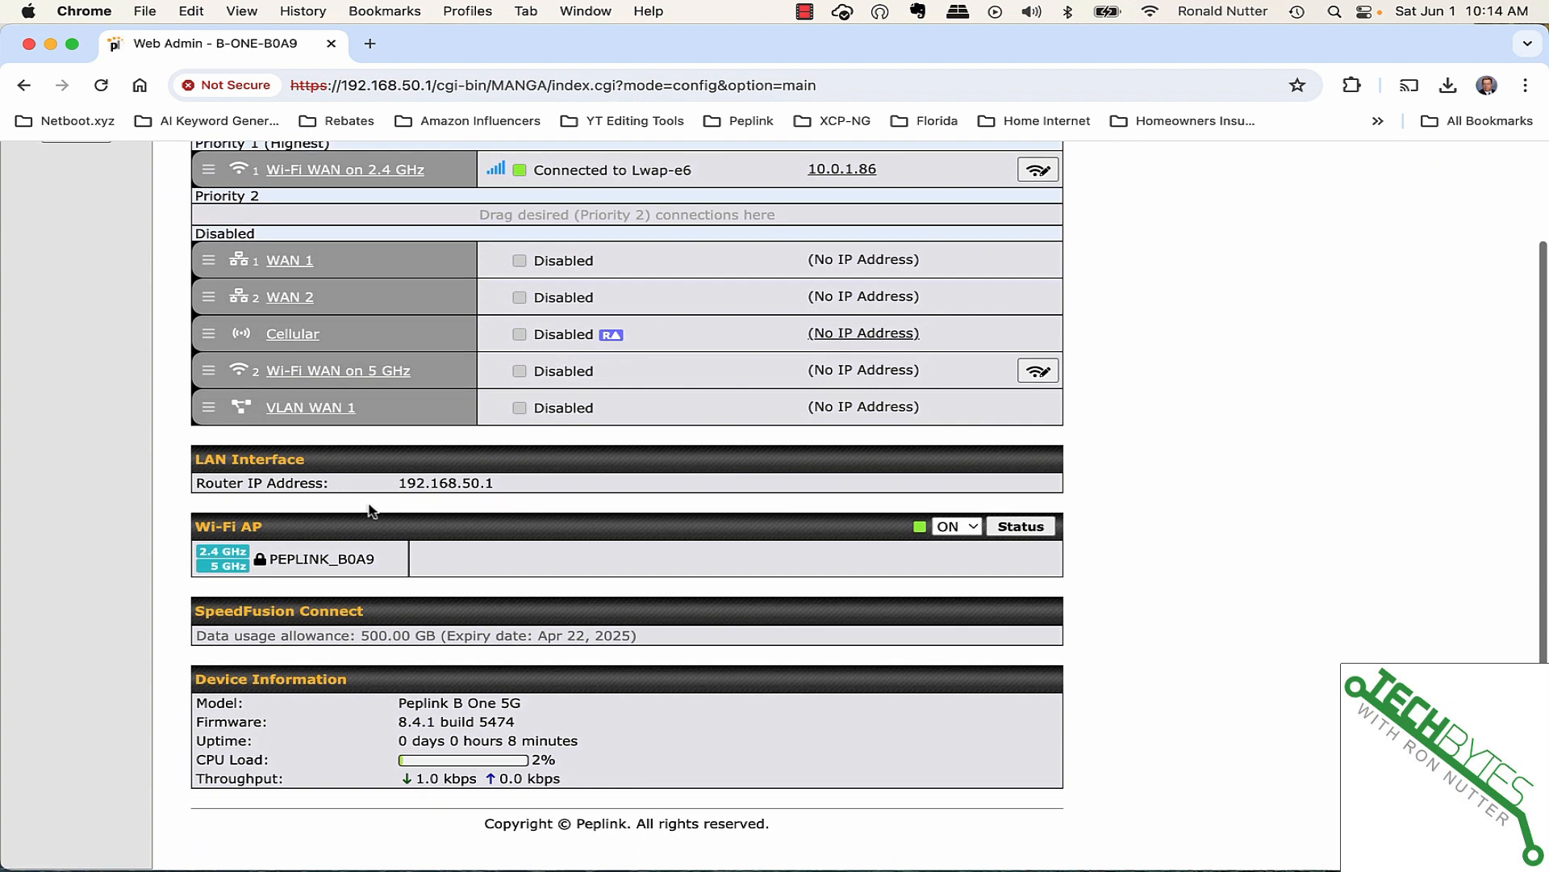
scroll(371, 510, "up", 3)
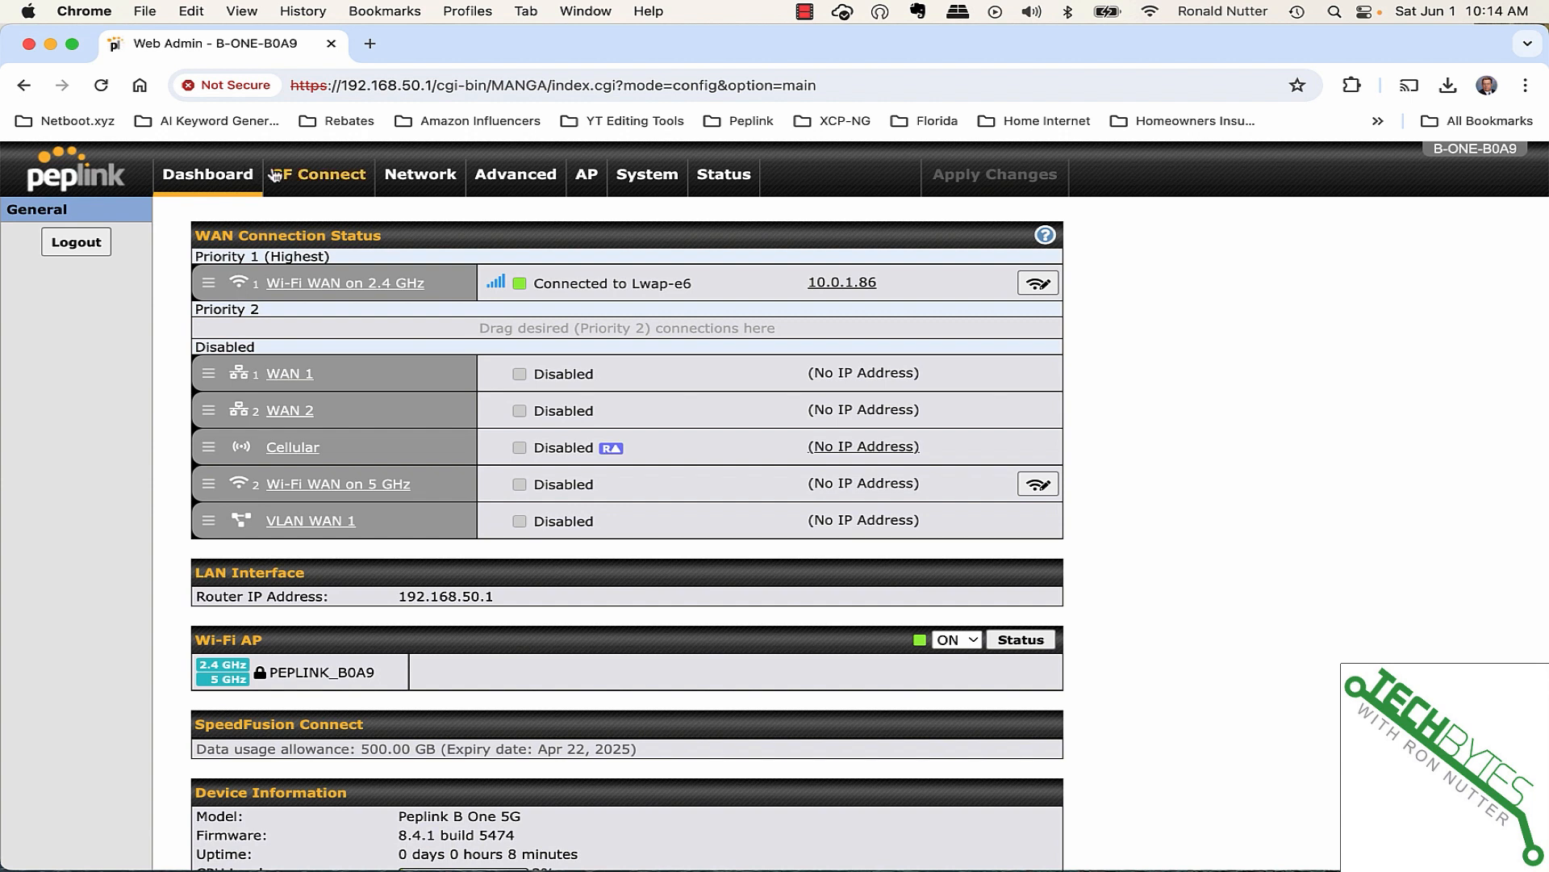
- Review LAN network, port and SpeedFusion VPN settings, then show the PEPLINK_B0A9 WPA2 - Personal SSID
left_click(432, 188)
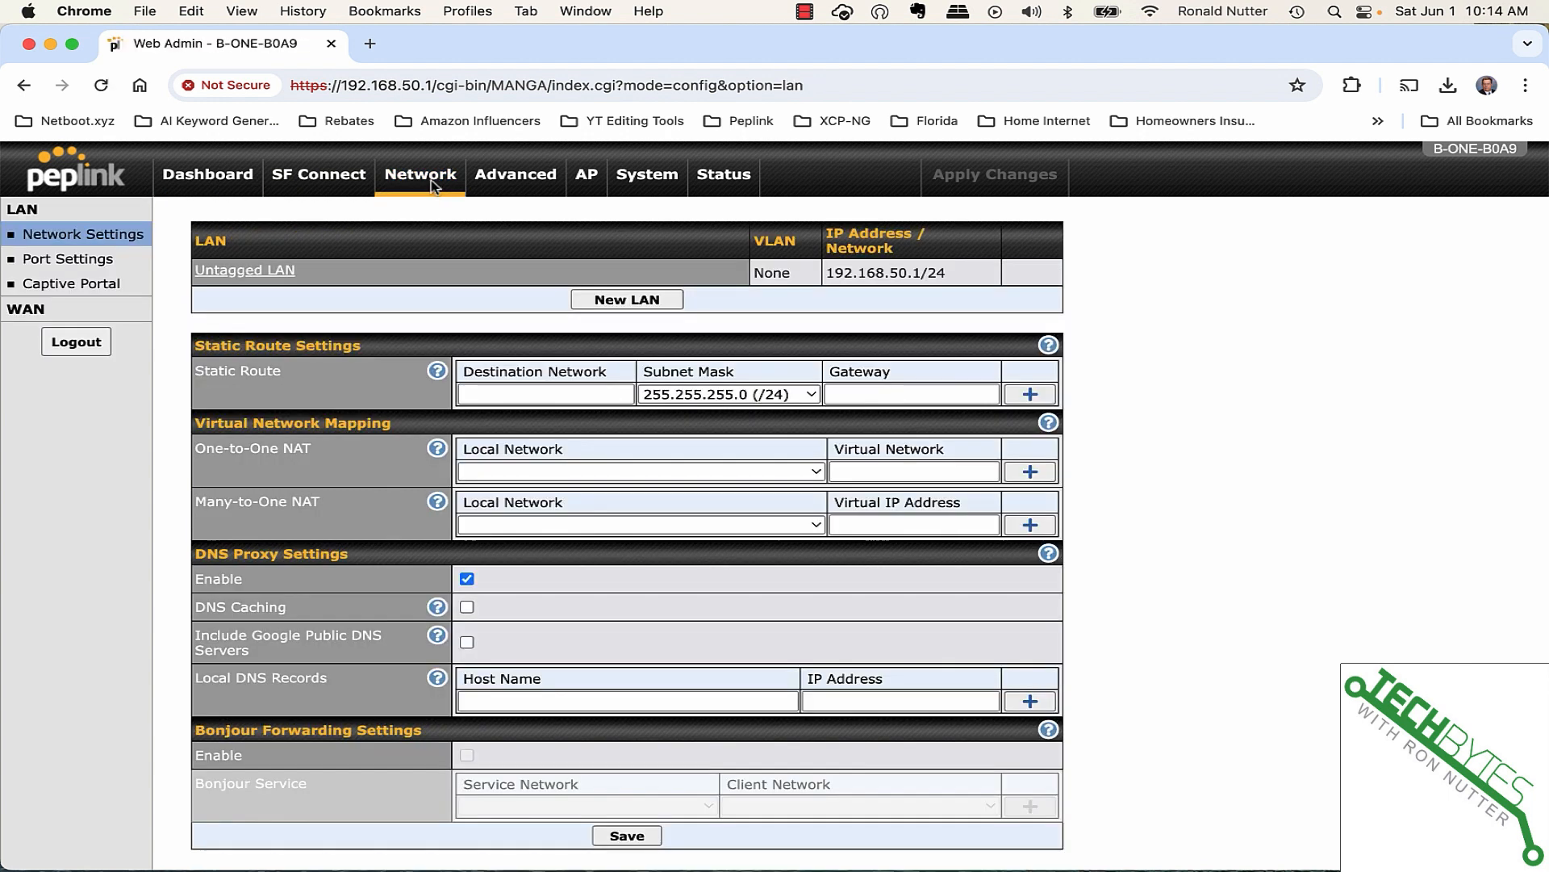
left_click(101, 263)
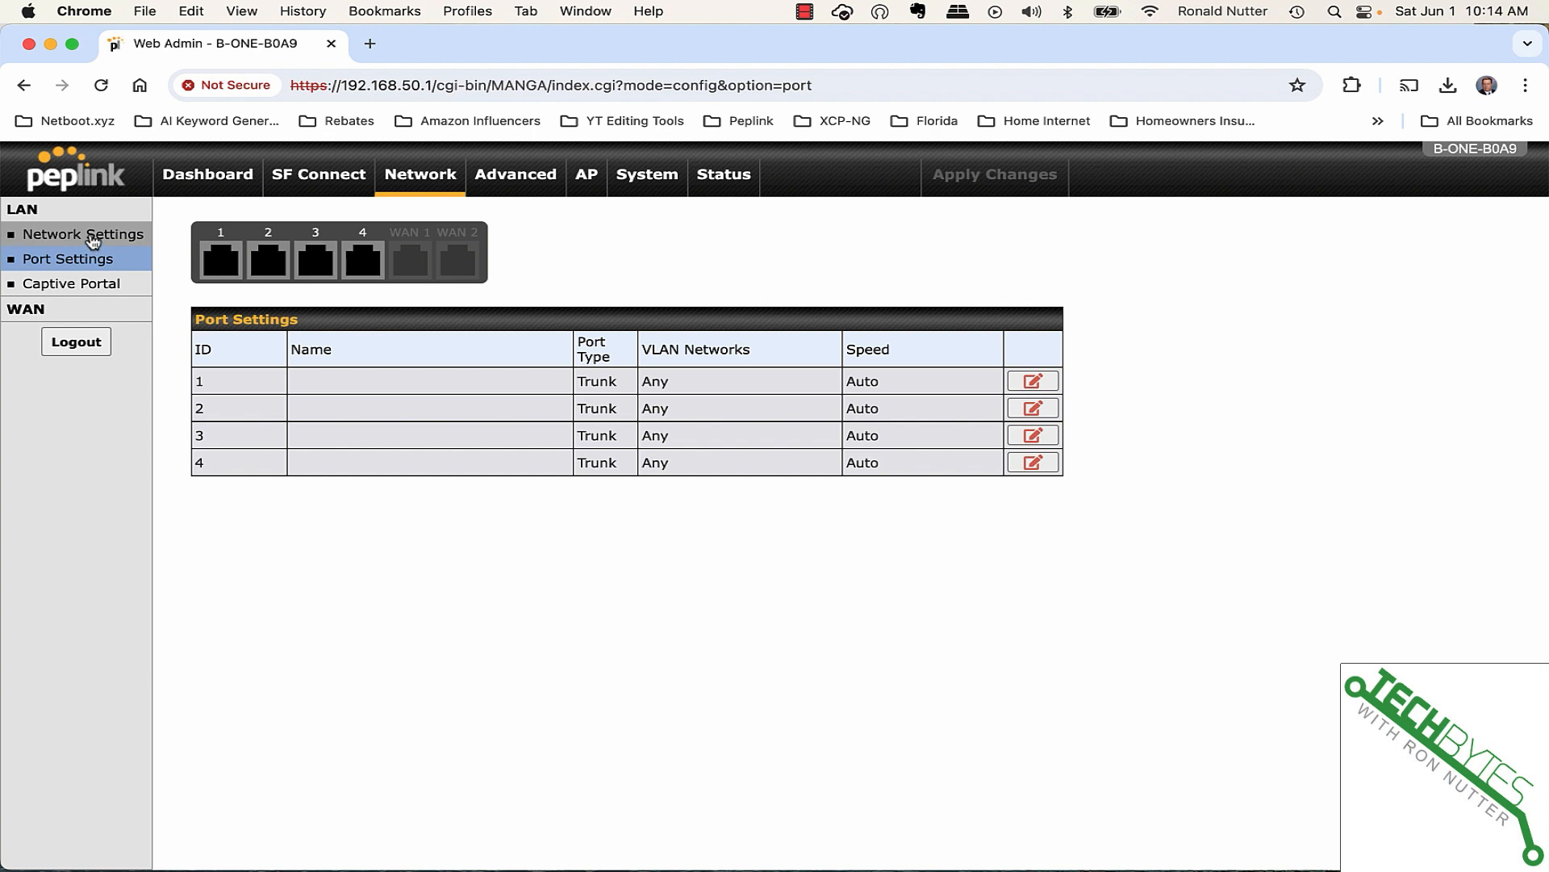
left_click(93, 242)
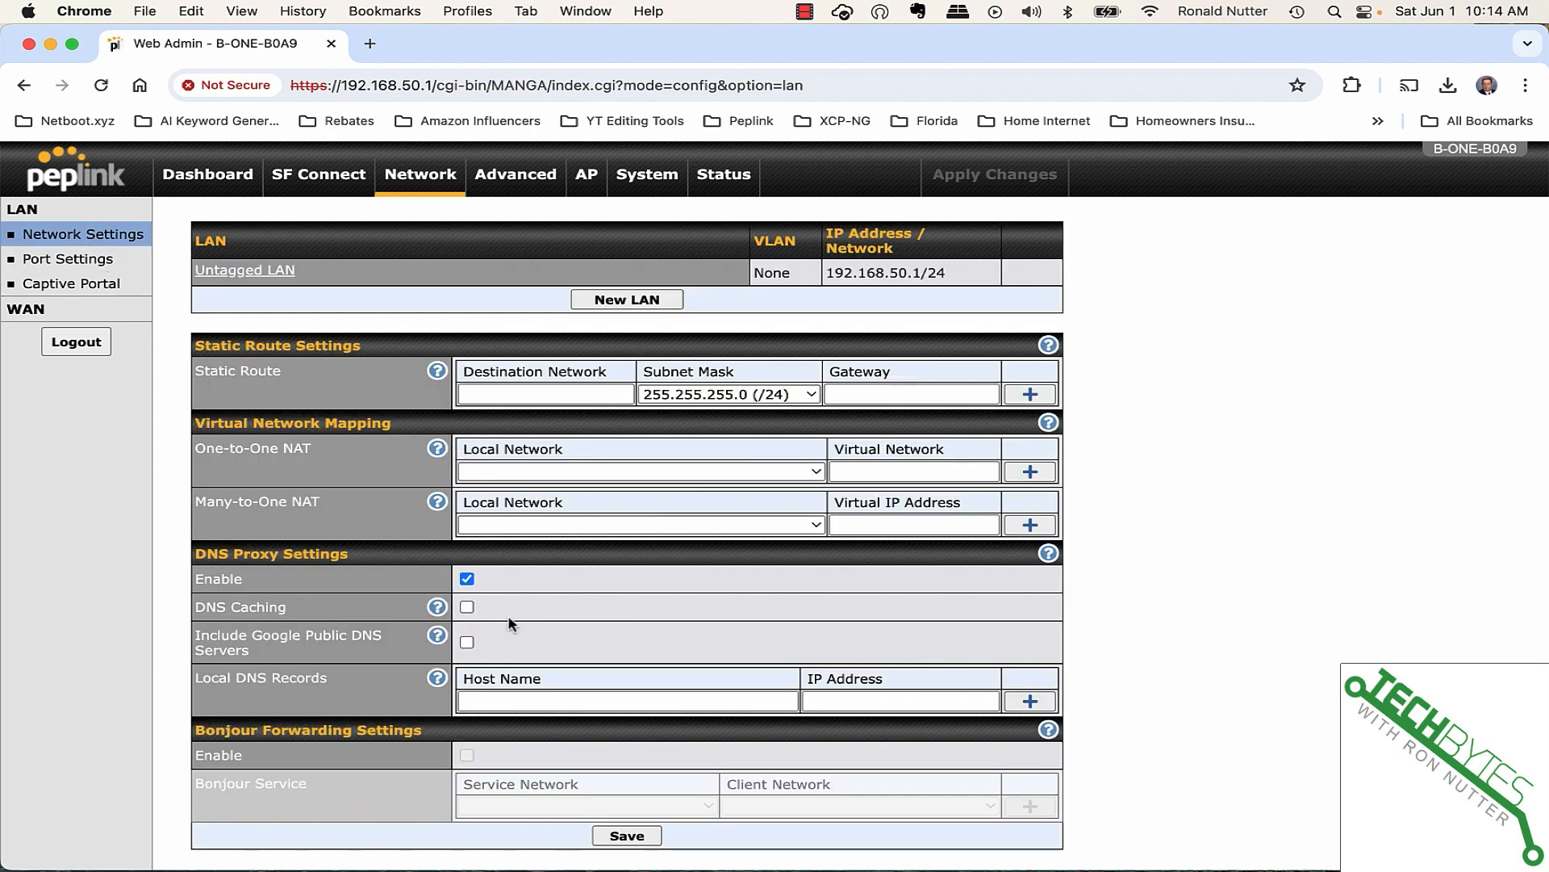
scroll(508, 644, "down", 1)
scroll(506, 641, "up", 1)
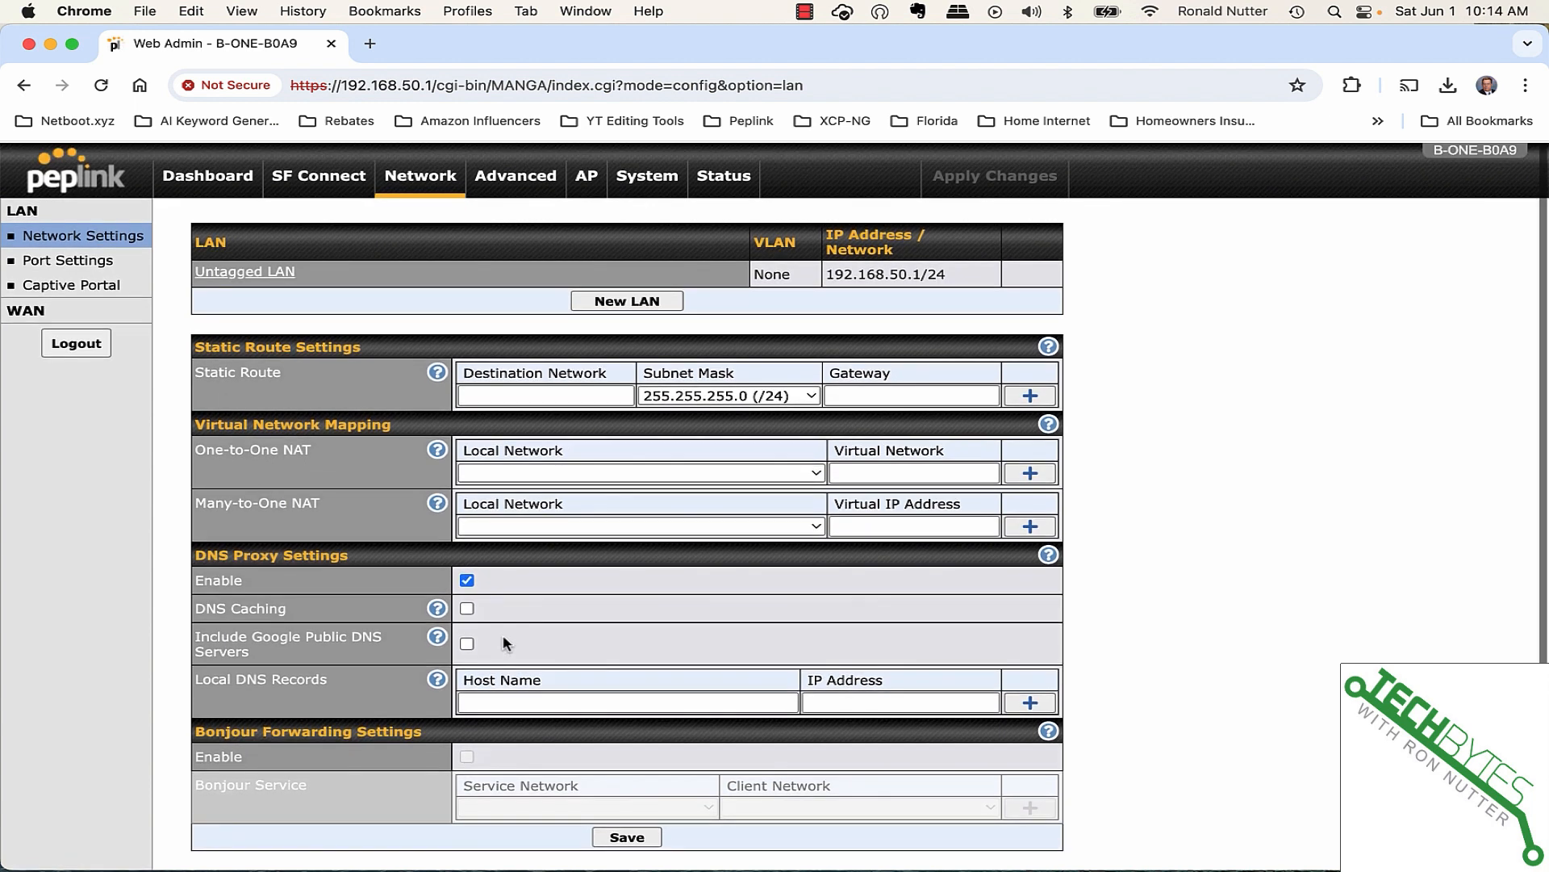
left_click(517, 181)
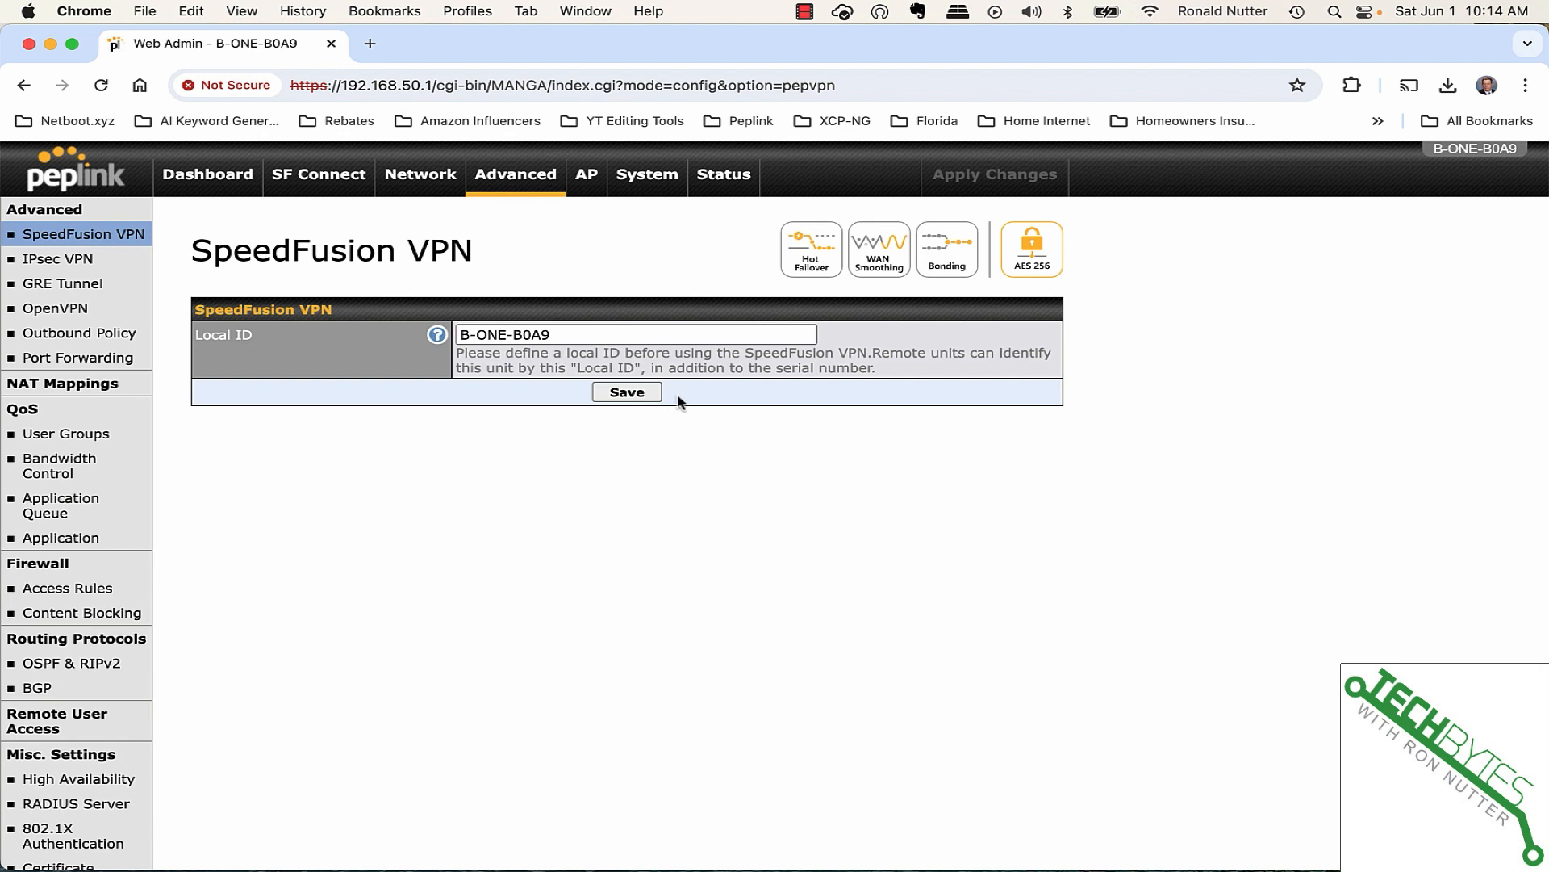
left_click(590, 184)
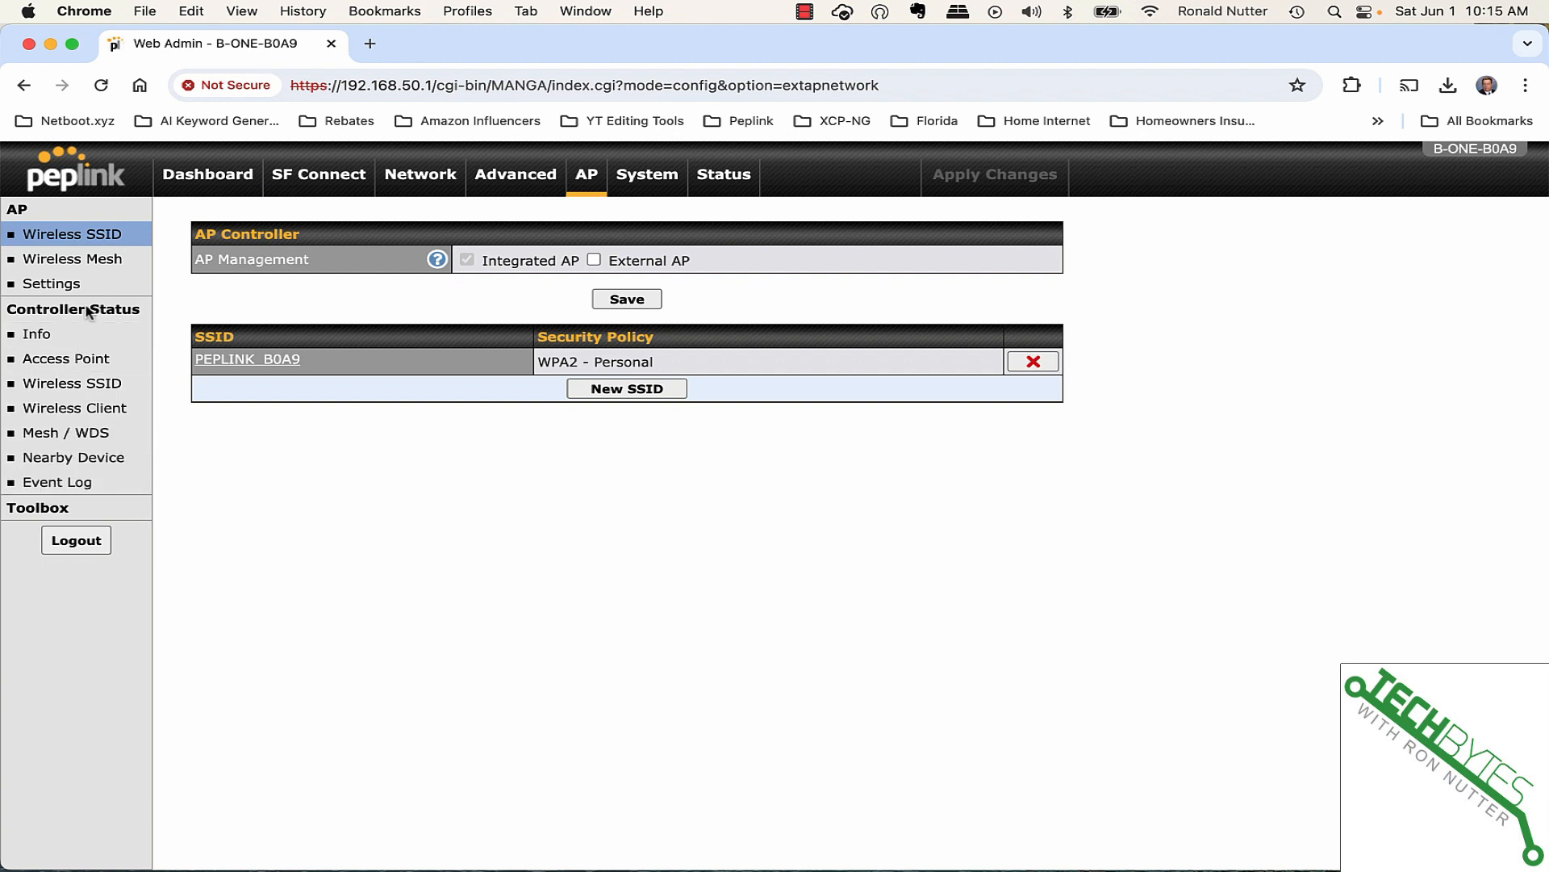
- Chart WAN Quality for Wi-Fi WAN on 2.4 GHz, showing signal strength near -43 dBm
left_click(713, 176)
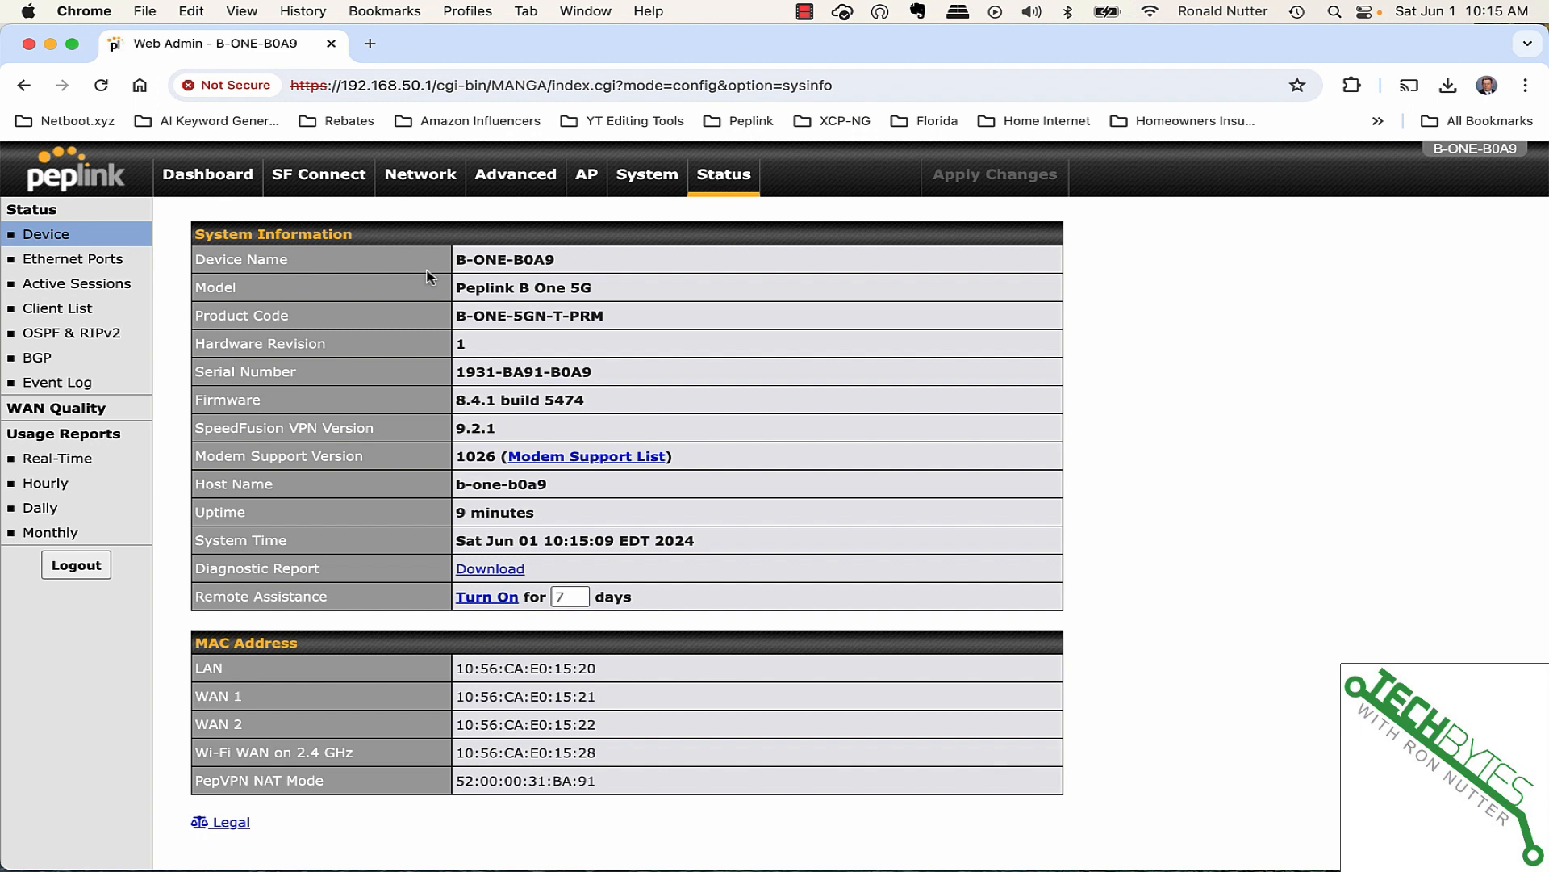
left_click(16, 415)
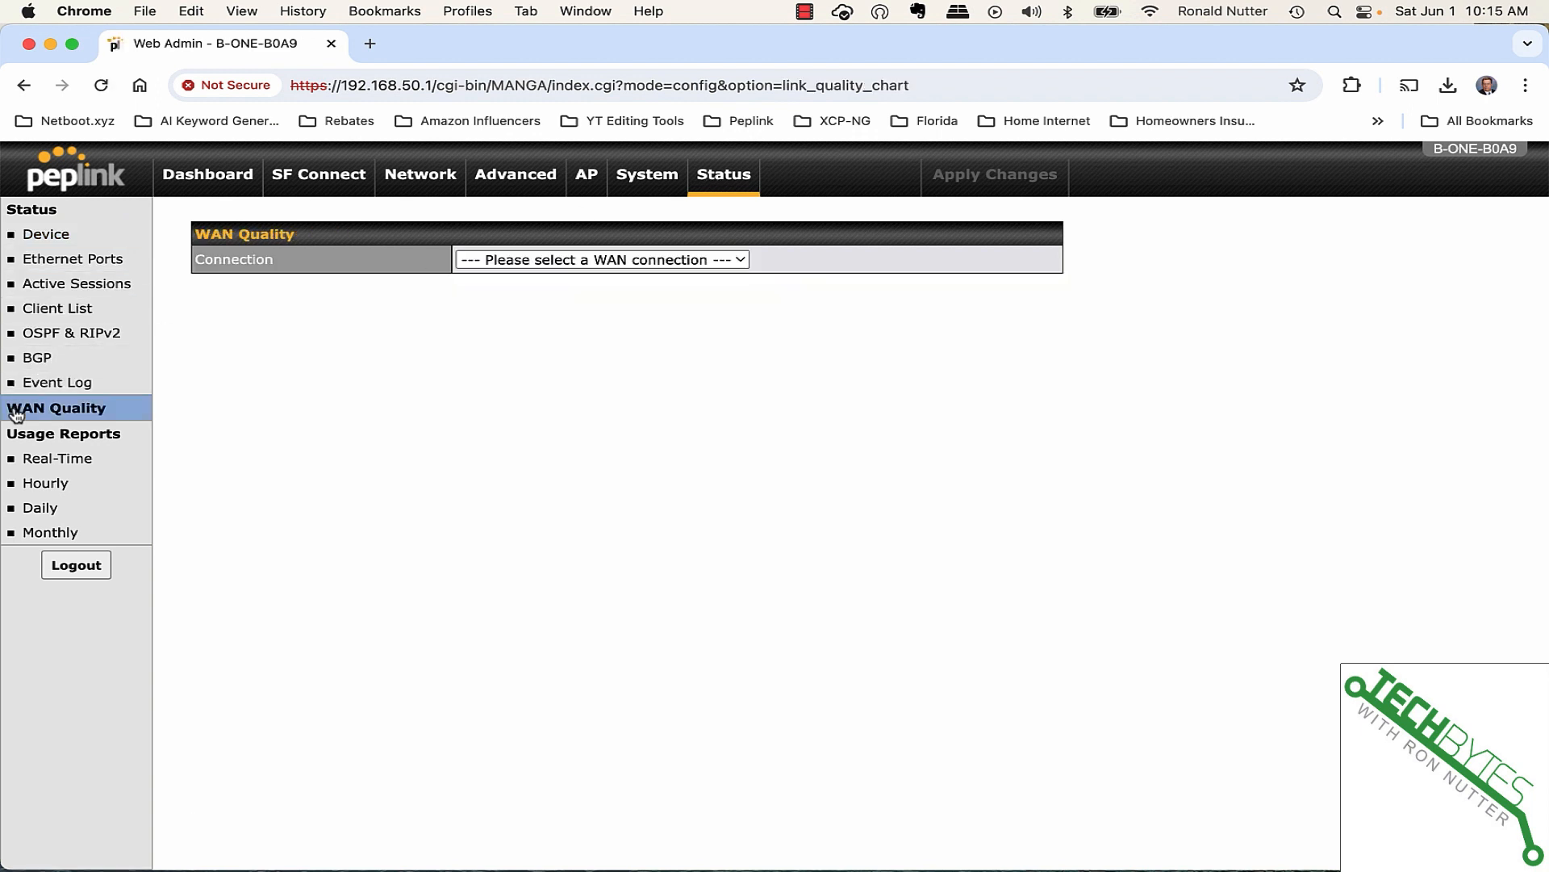
left_click(533, 260)
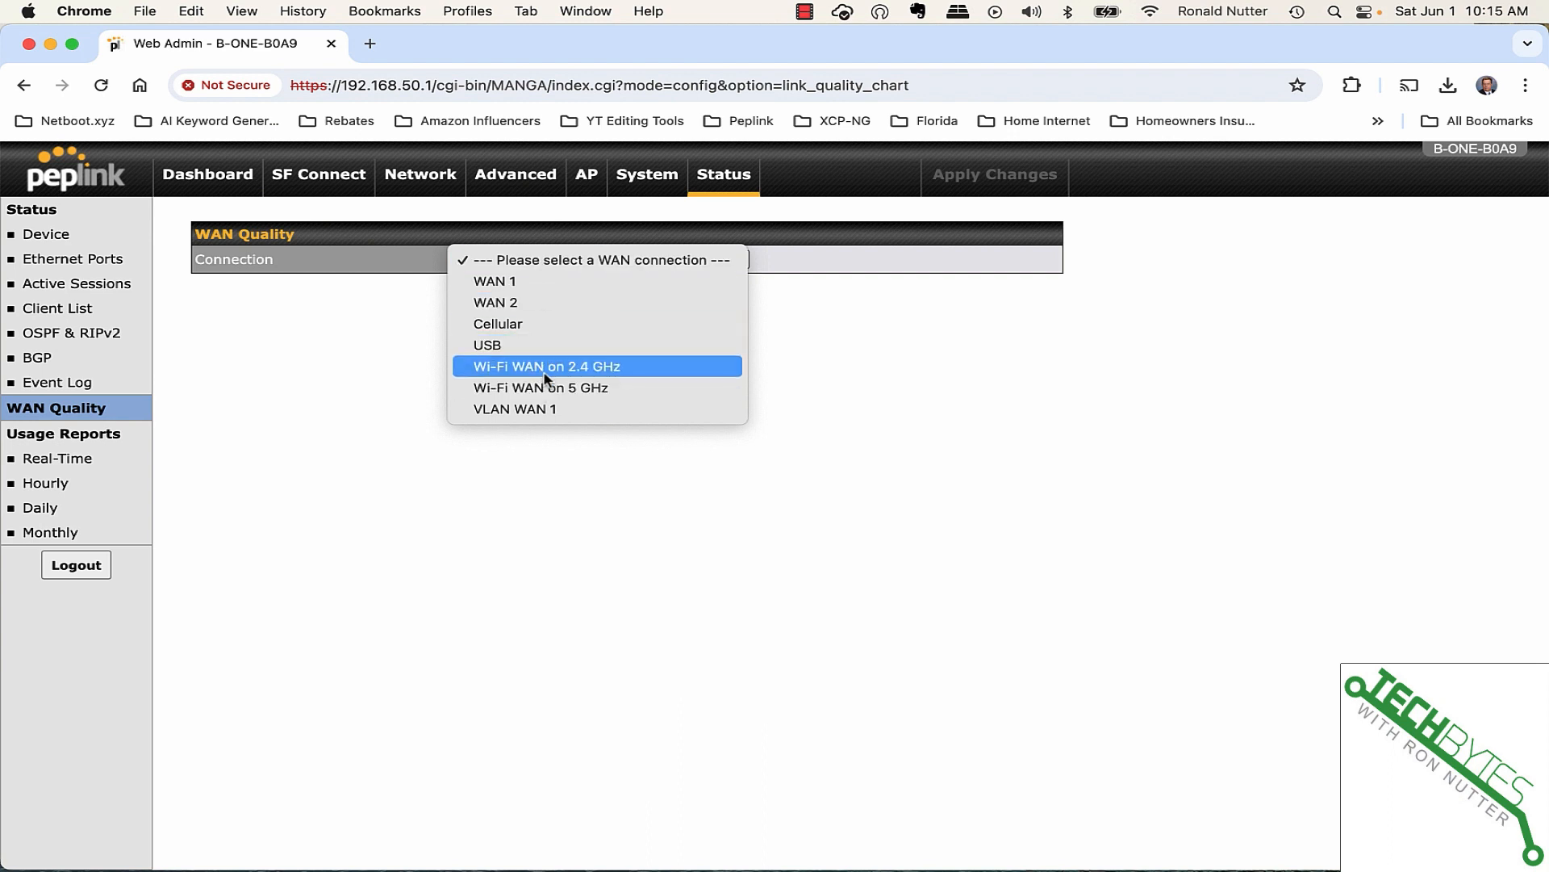
left_click(549, 367)
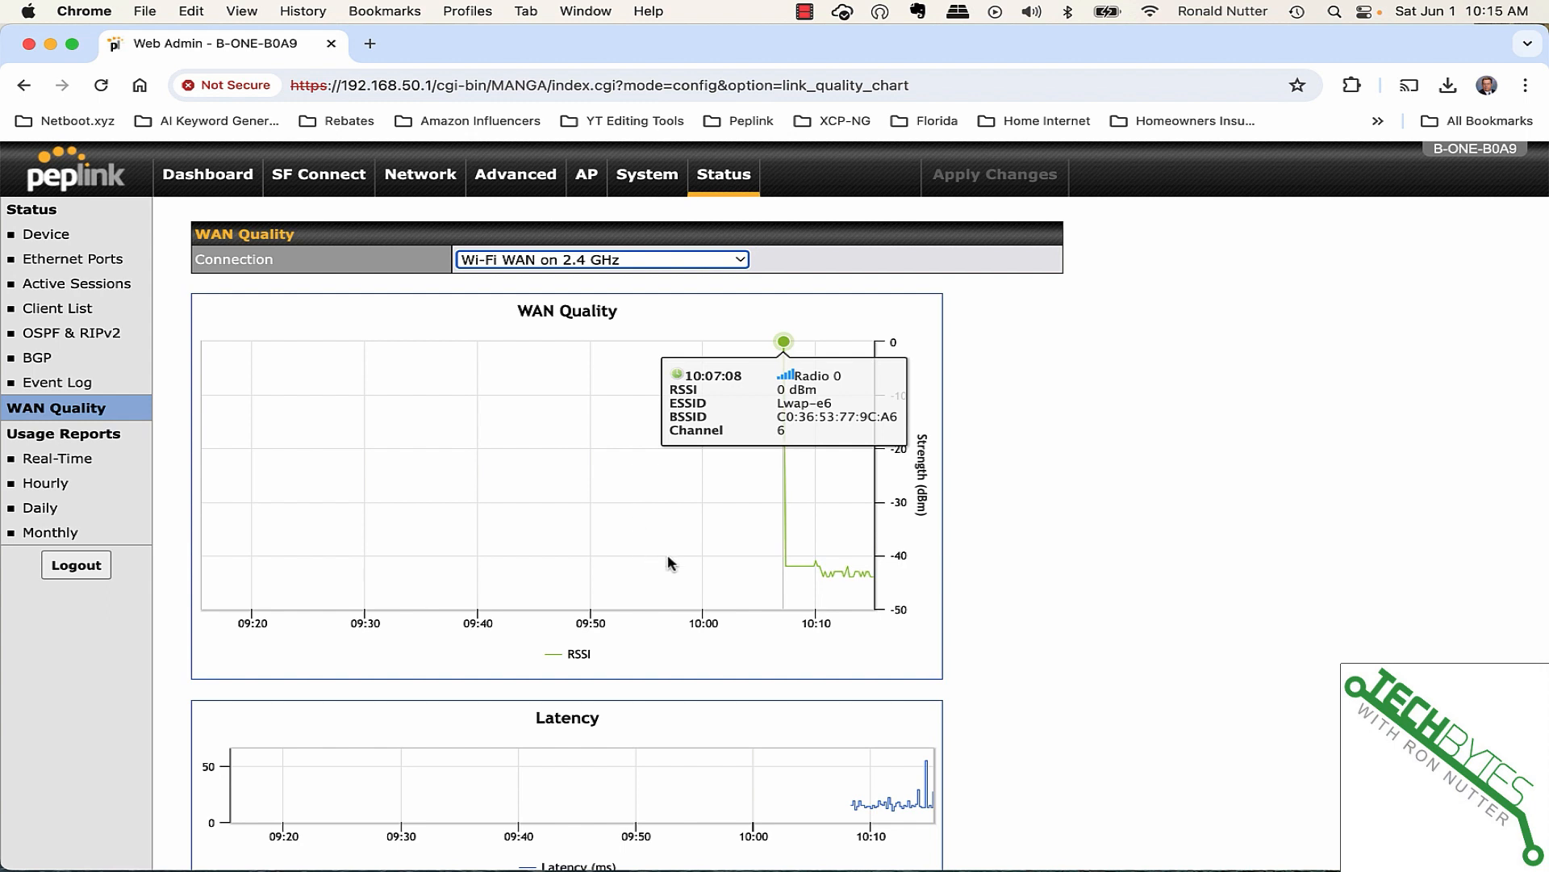
scroll(1064, 591, "down", 2)
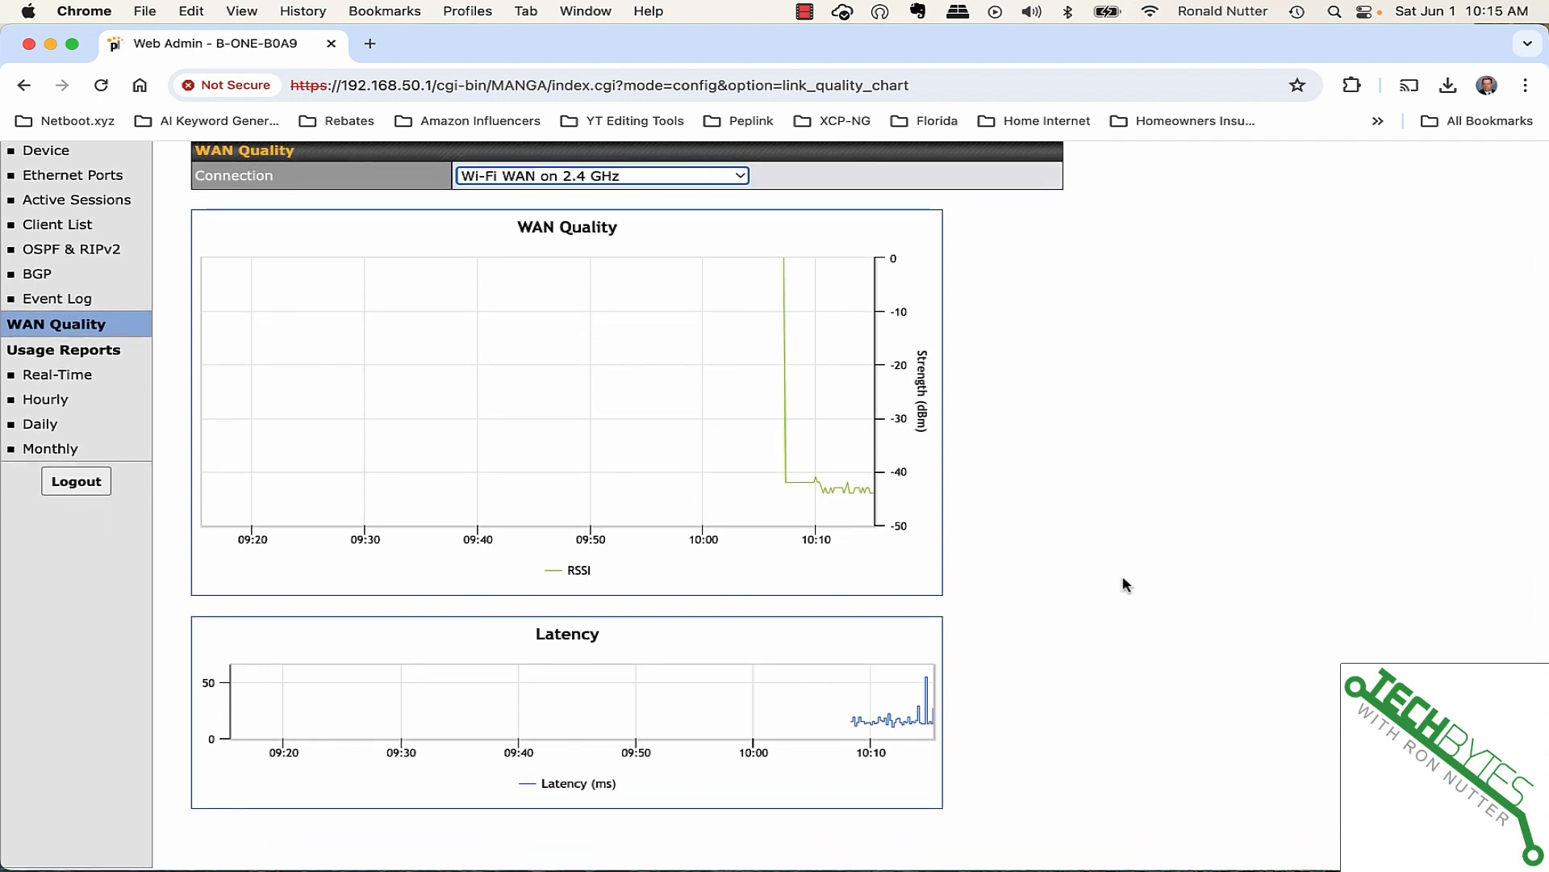
mouse_move(930, 683)
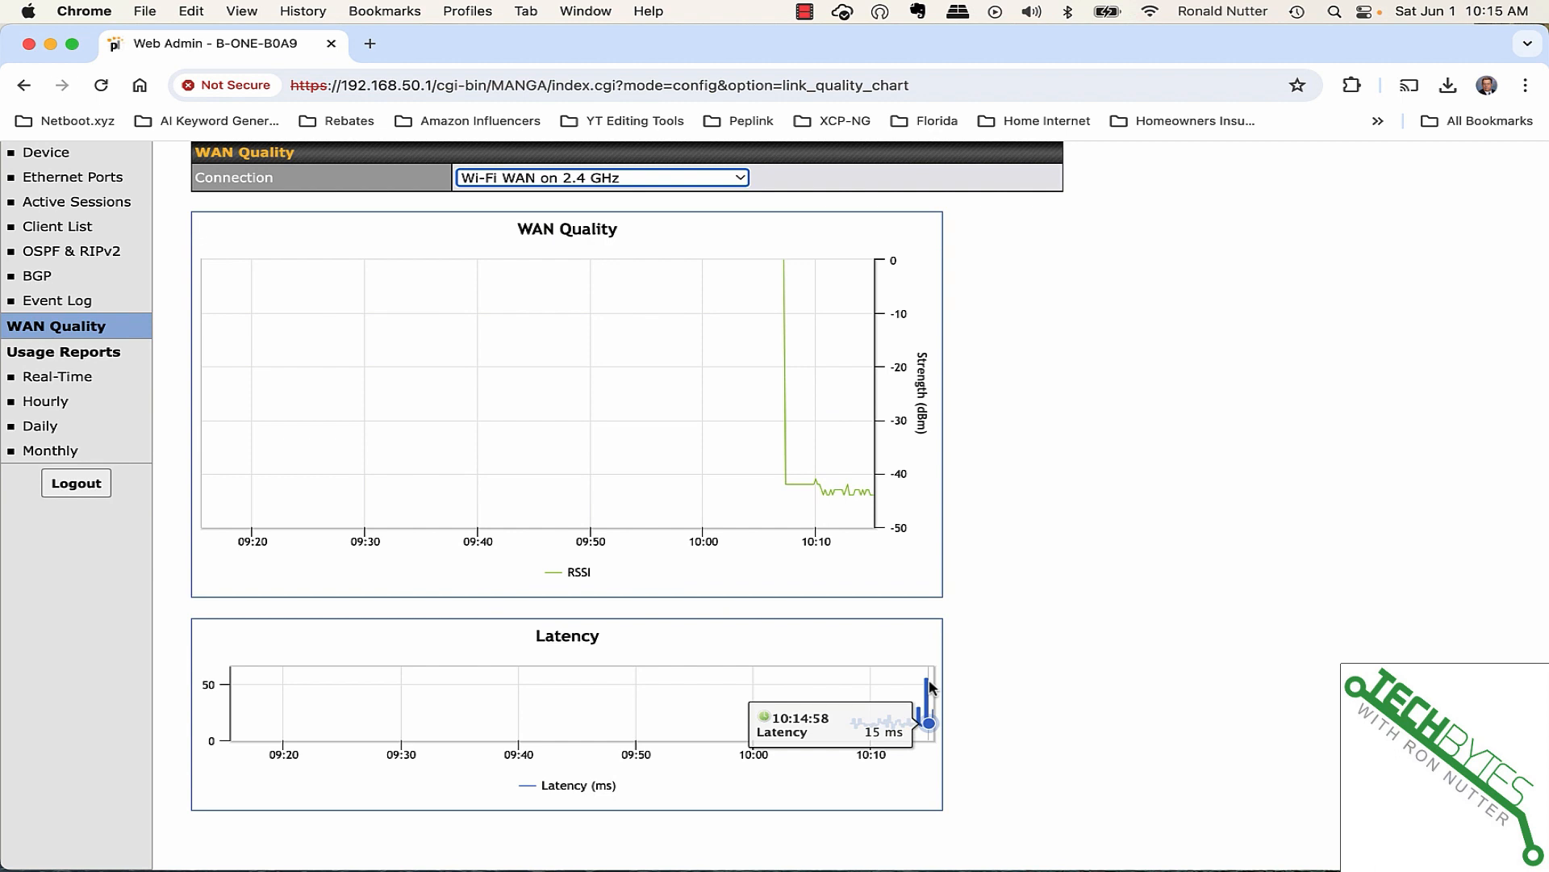
scroll(1126, 543, "up", 1)
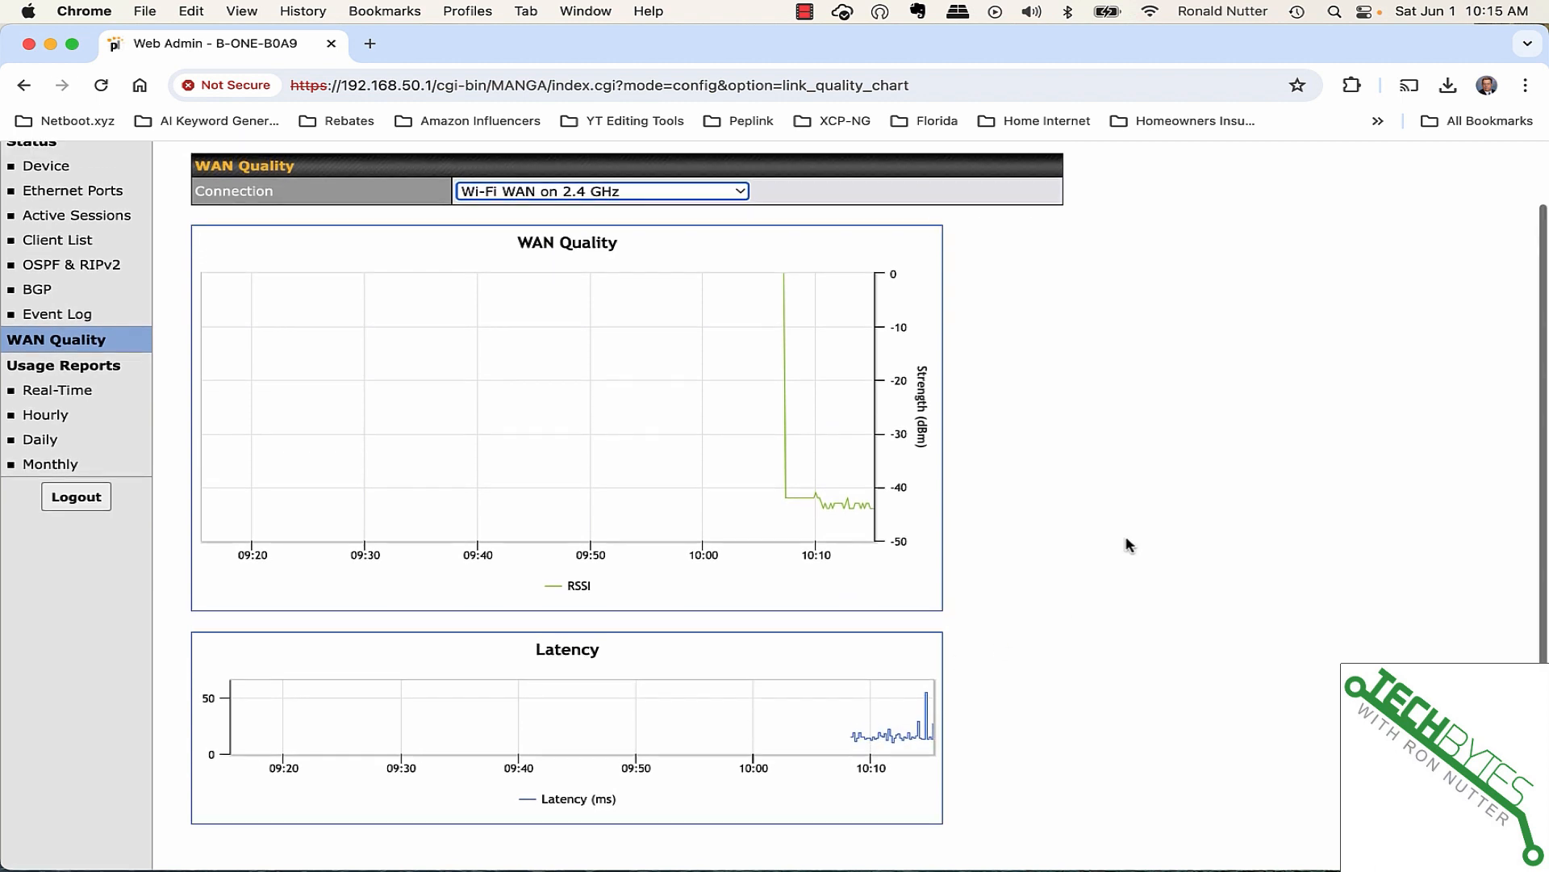
scroll(1125, 543, "up", 5)
scroll(403, 524, "down", 3)
scroll(409, 530, "up", 3)
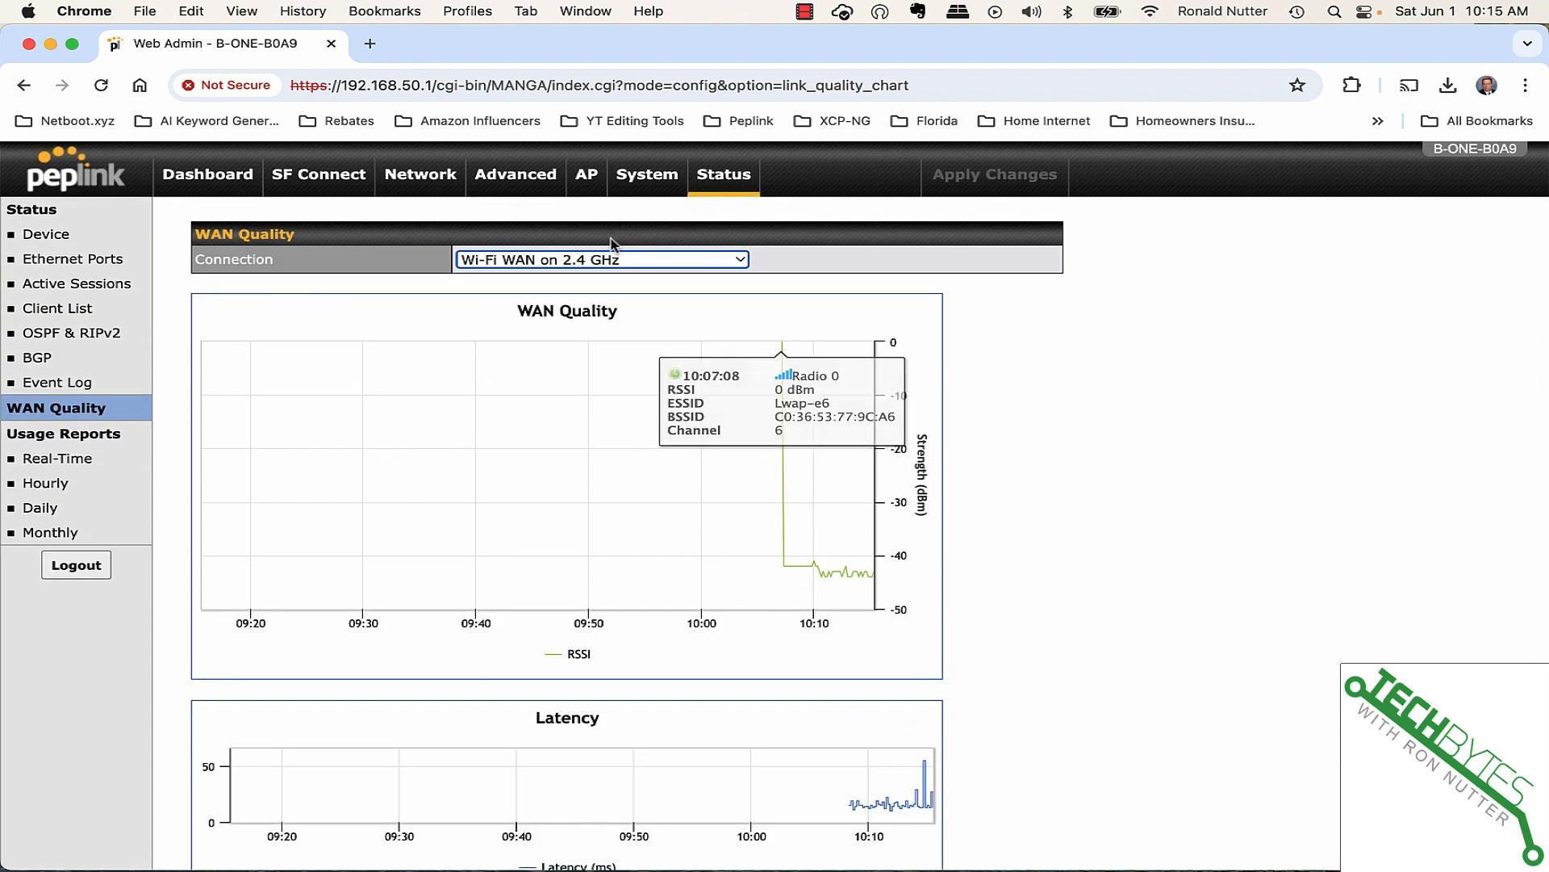
left_click(609, 260)
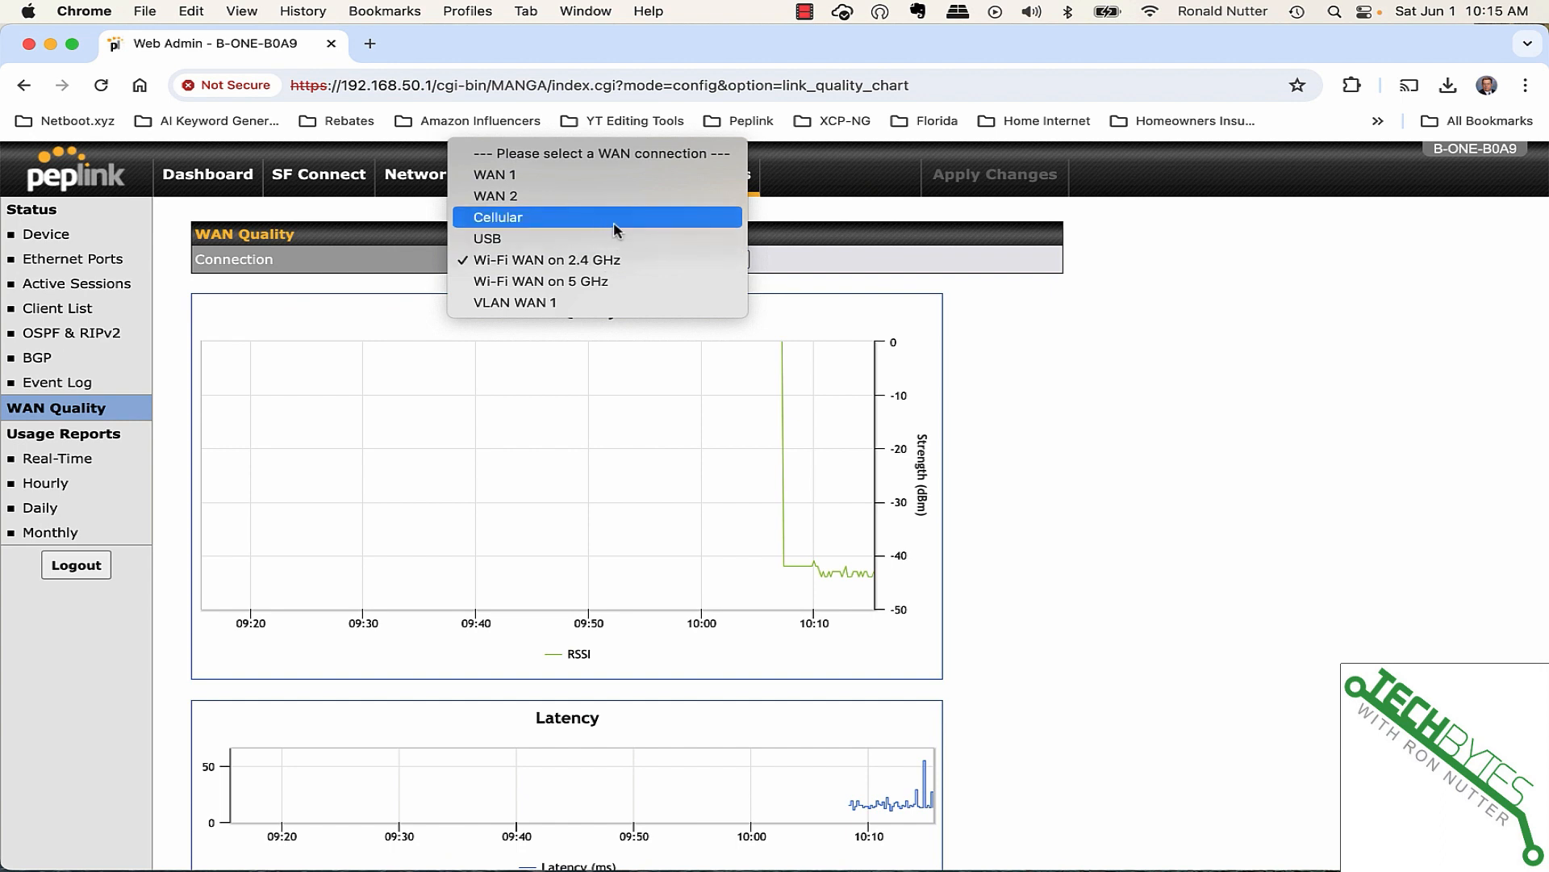
left_click(1103, 475)
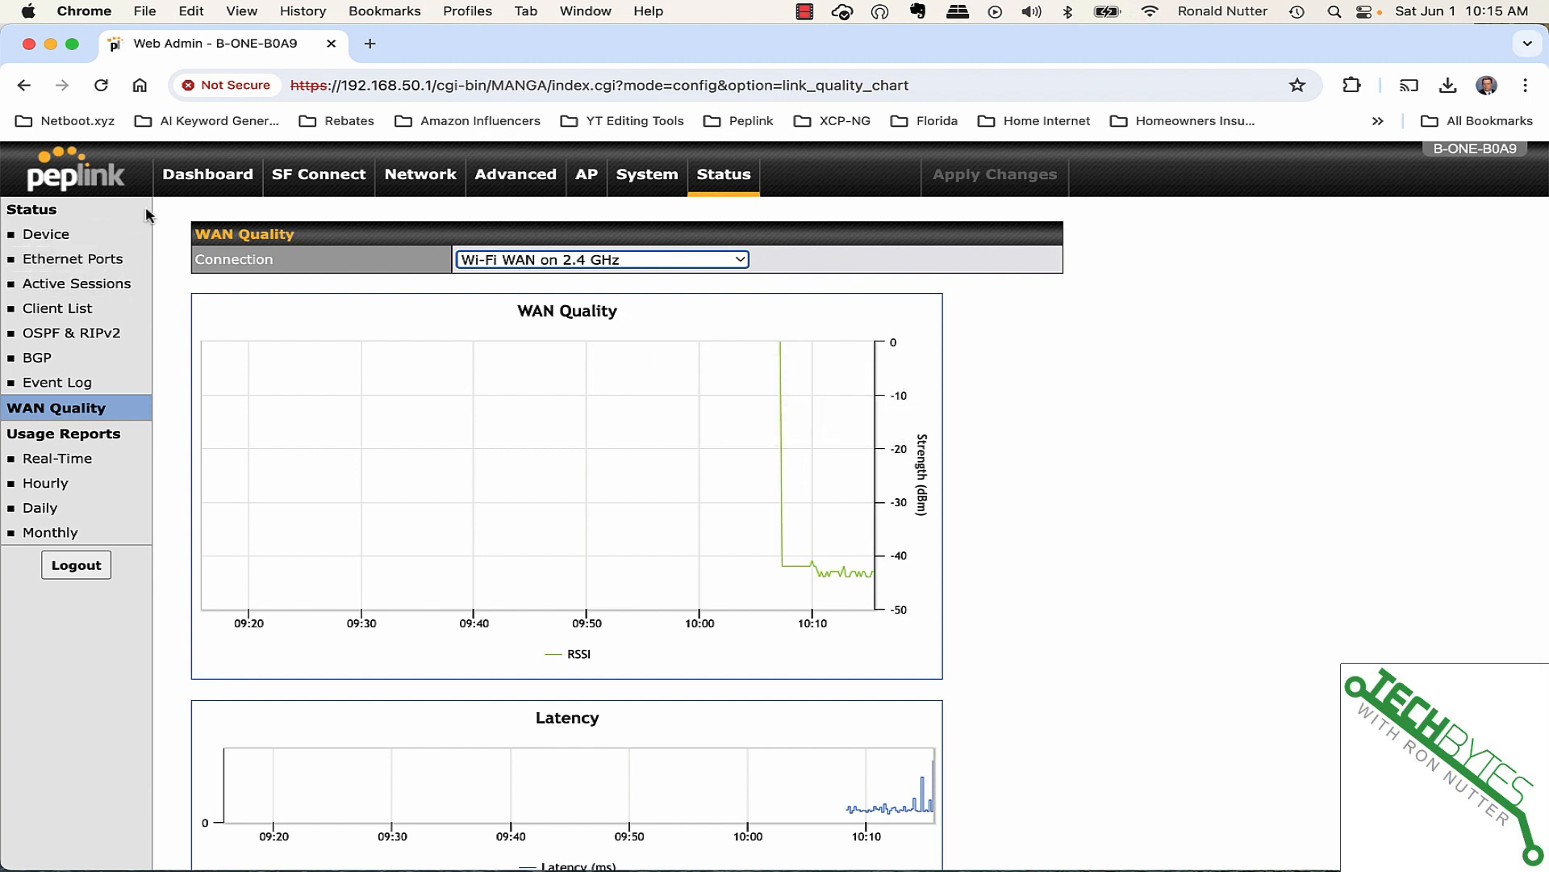
- Go to System > Configuration with factory reset, configuration download and upload options
left_click(634, 185)
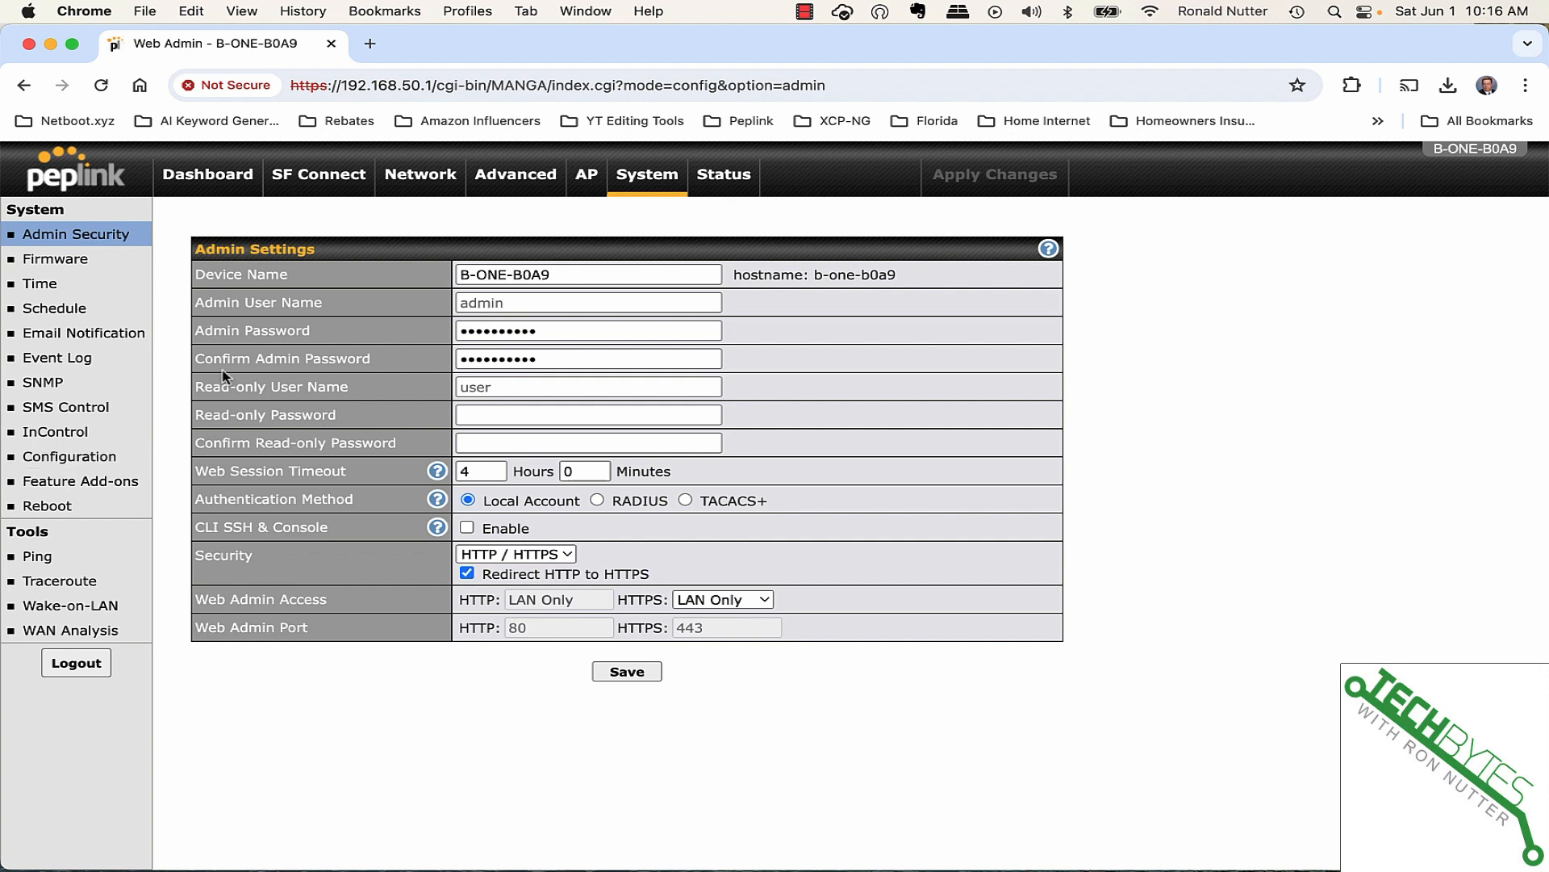
left_click(54, 459)
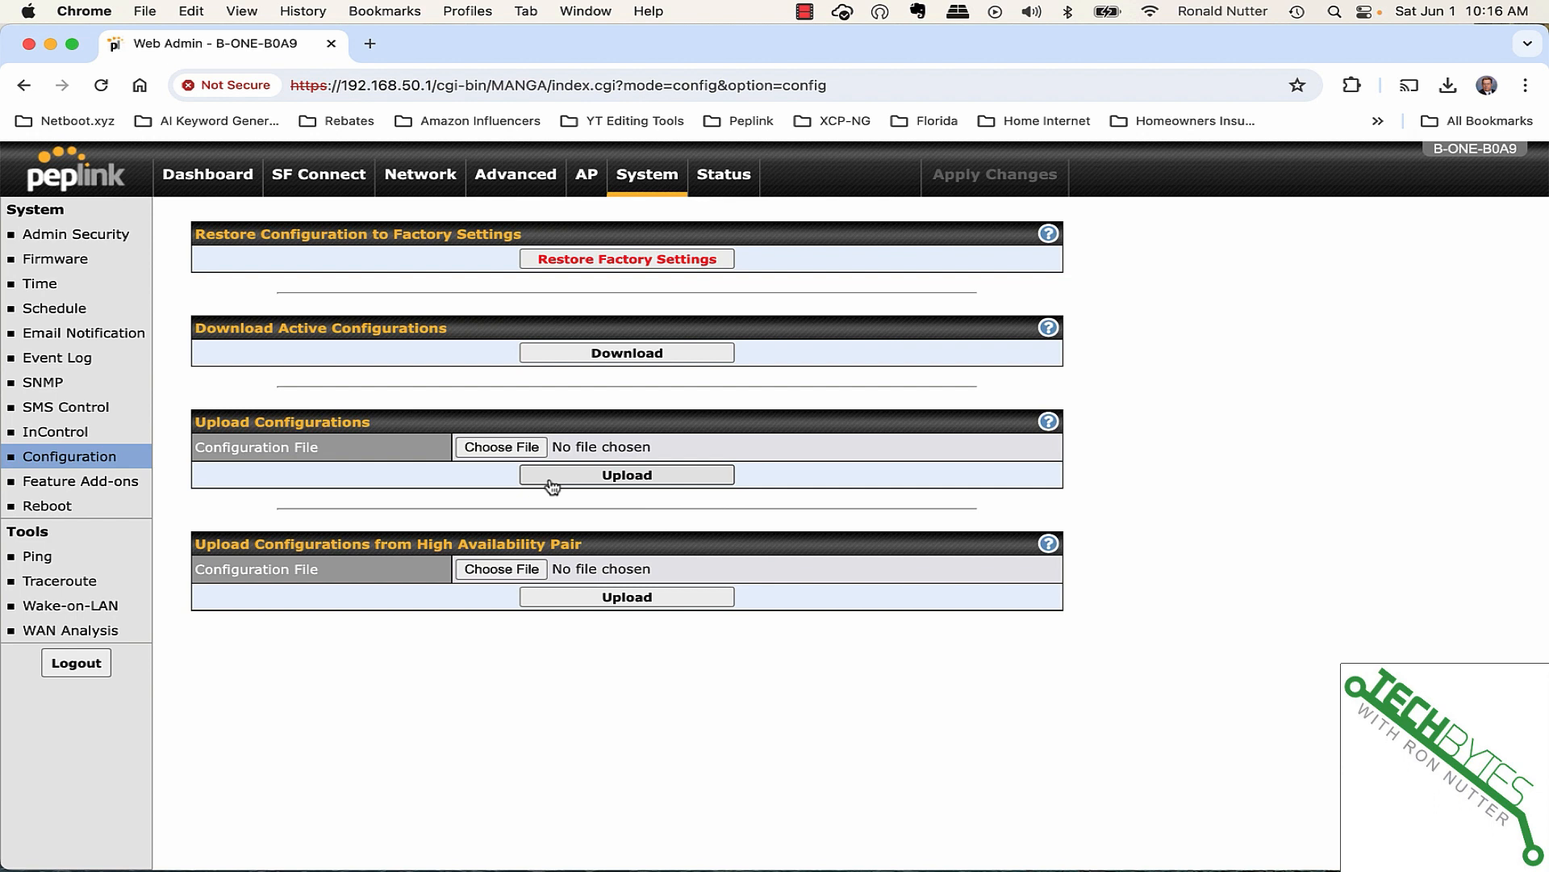
- Download the active configuration and save it as '060124 - Post-Upgrade config.conf' beside the pre-upgrade backup
left_click(639, 355)
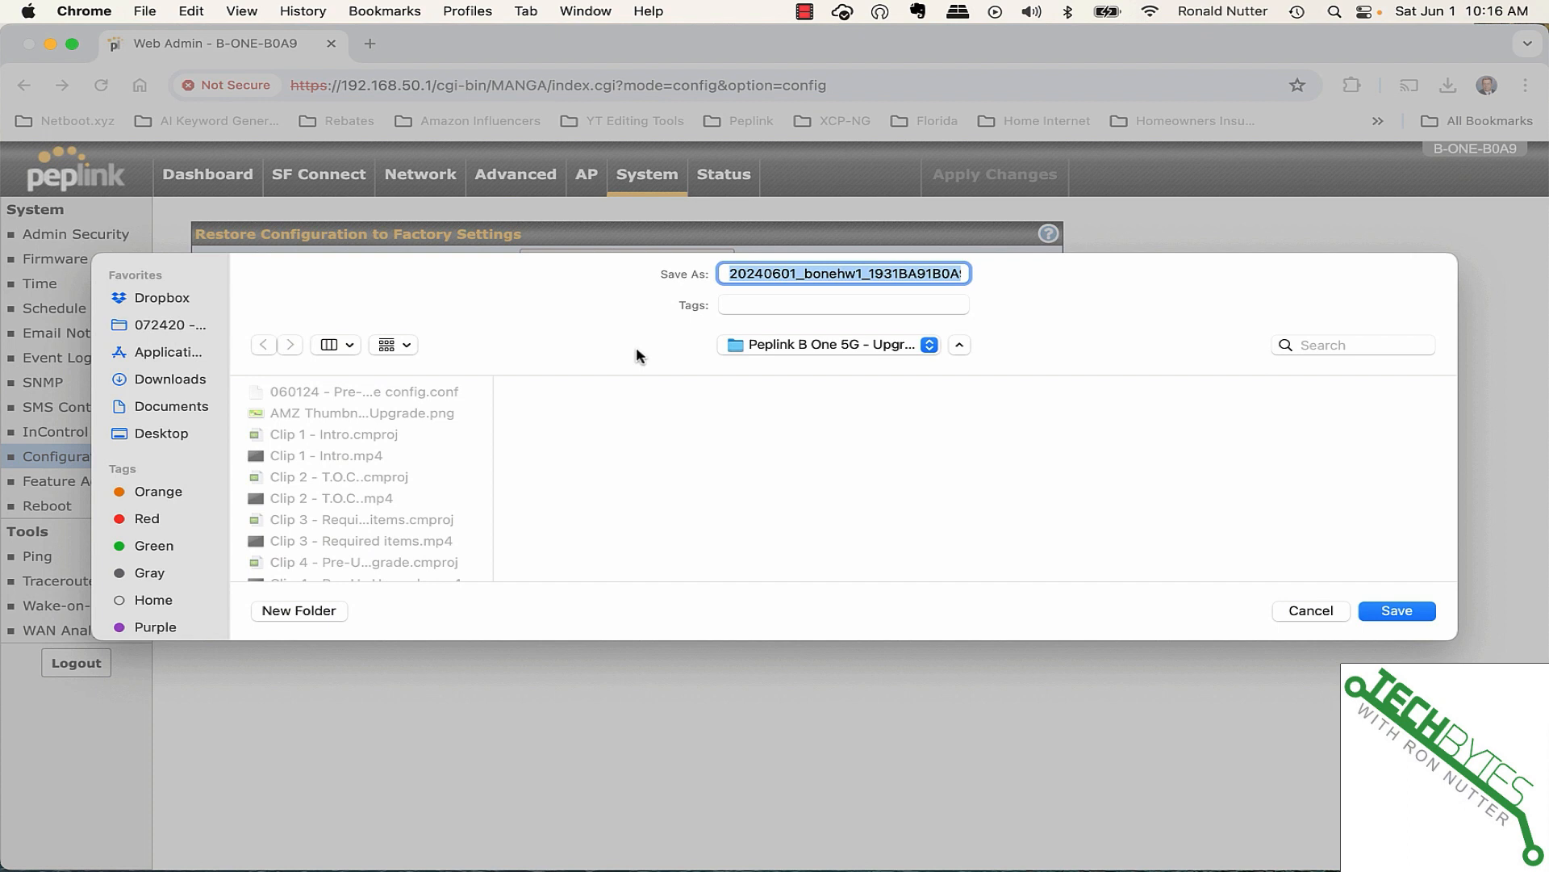
left_click(389, 393)
left_click(793, 274)
left_click_drag(793, 274, 814, 281)
type("Post-Upgrade config")
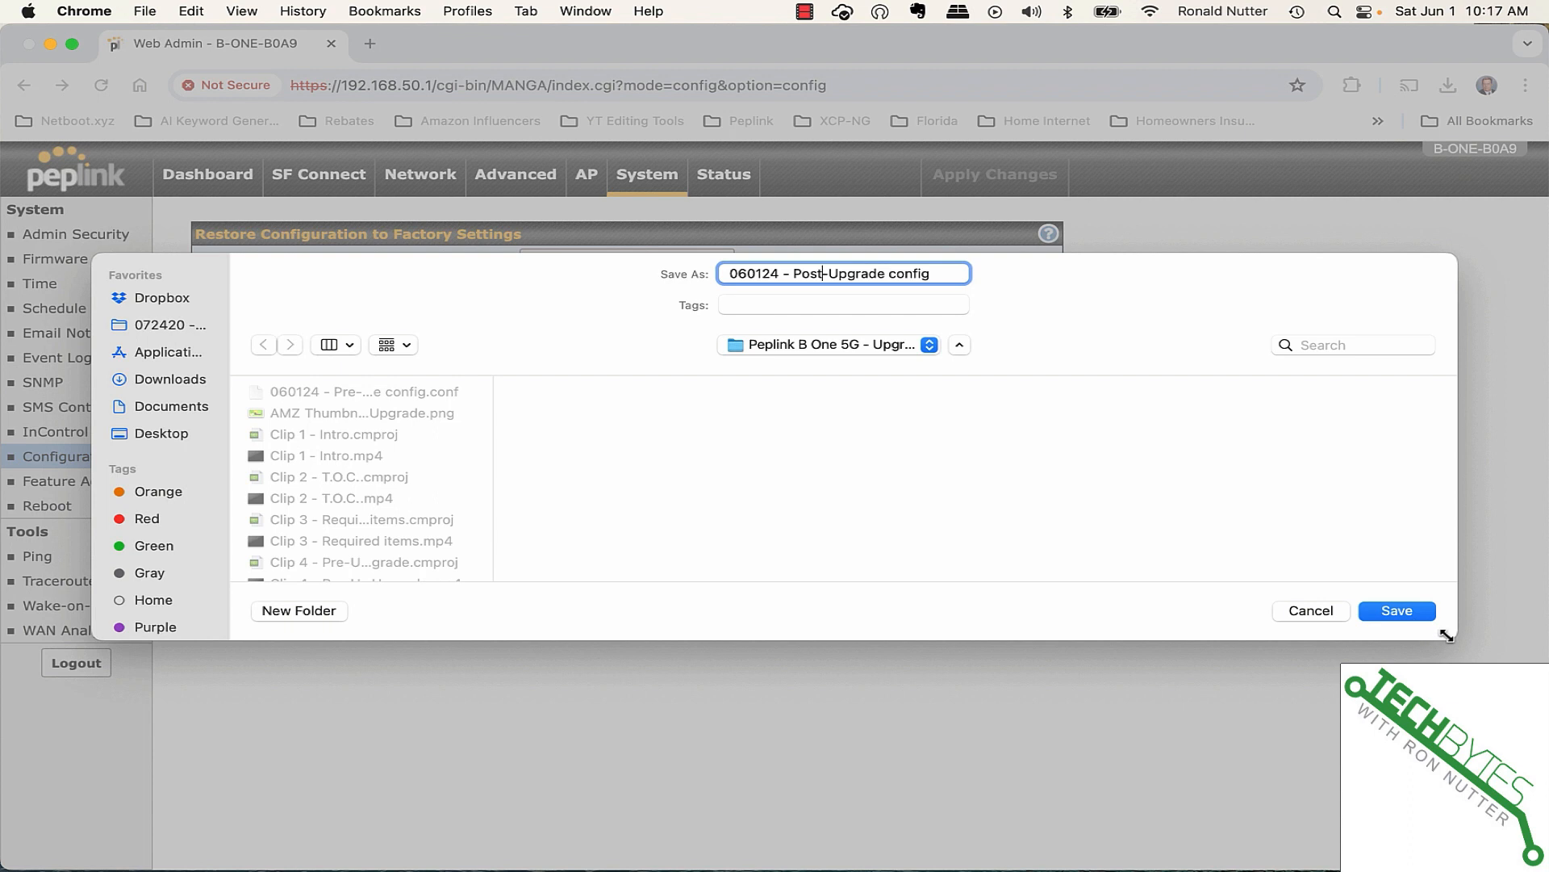
left_click(1411, 616)
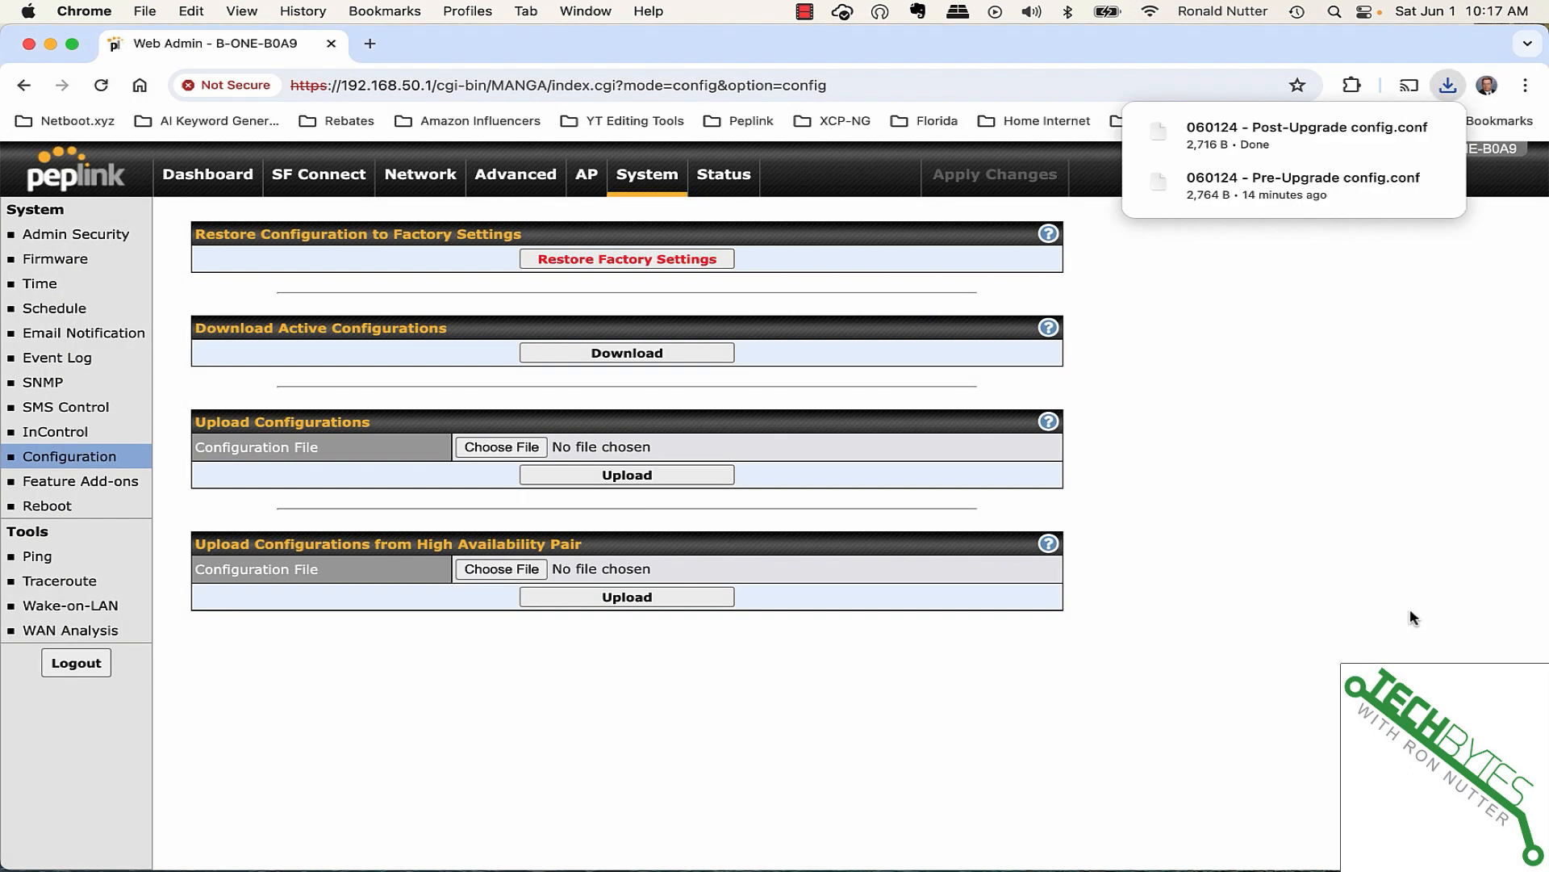